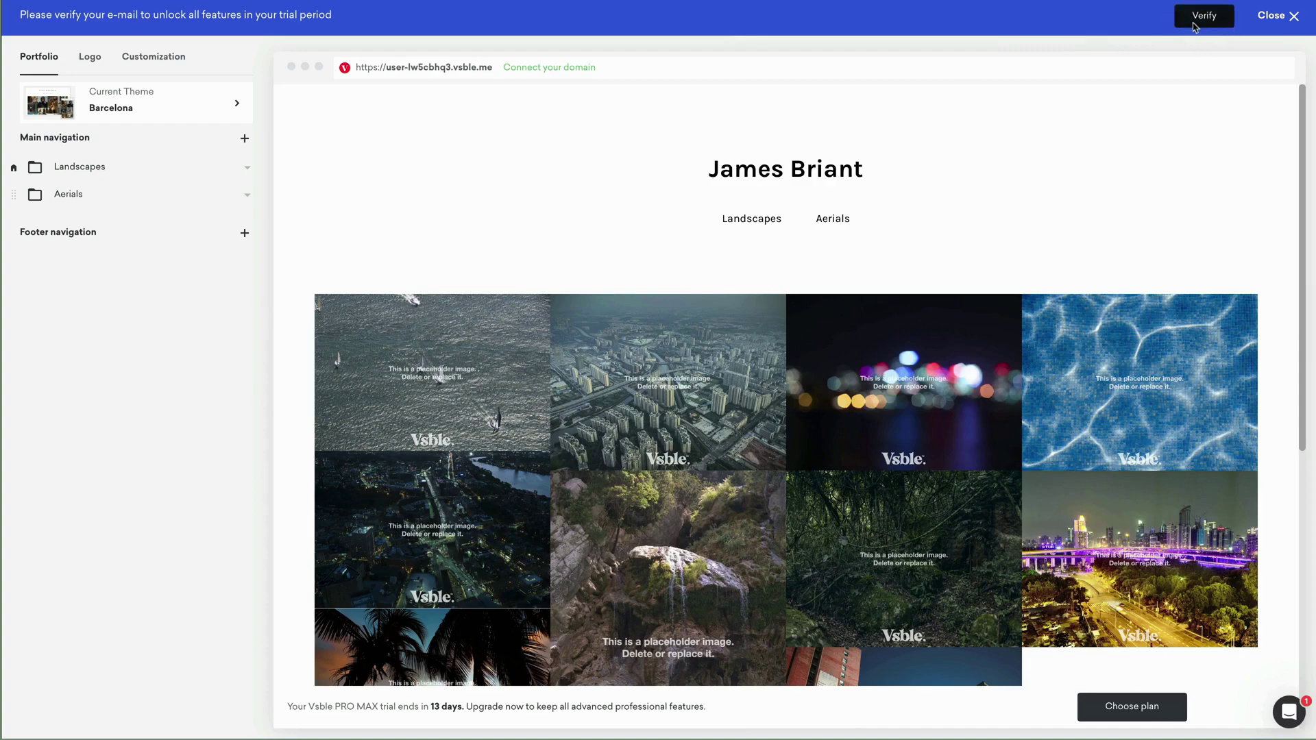
- Start adding a new page type to Main navigation and dismiss the Unlock more features prompt
{"action": "left_click", "coordinate": [245, 139]}
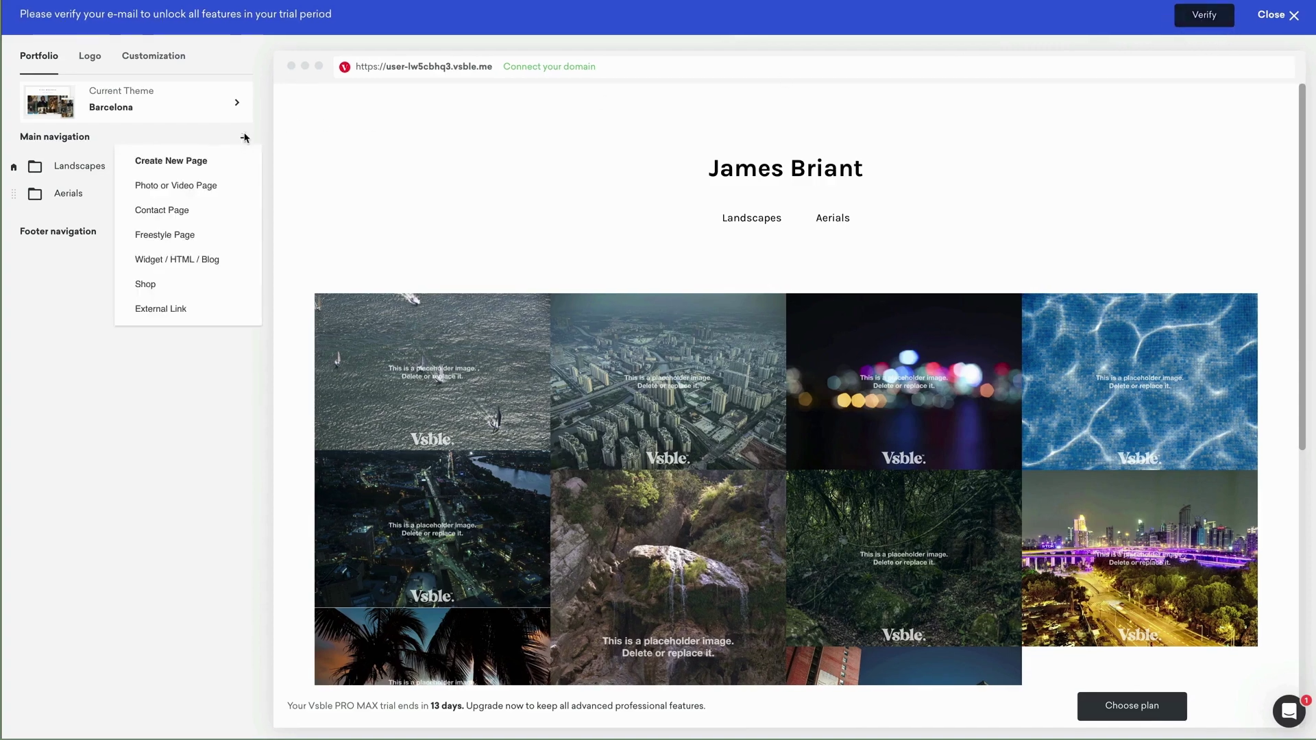
{"action": "left_click", "coordinate": [180, 265]}
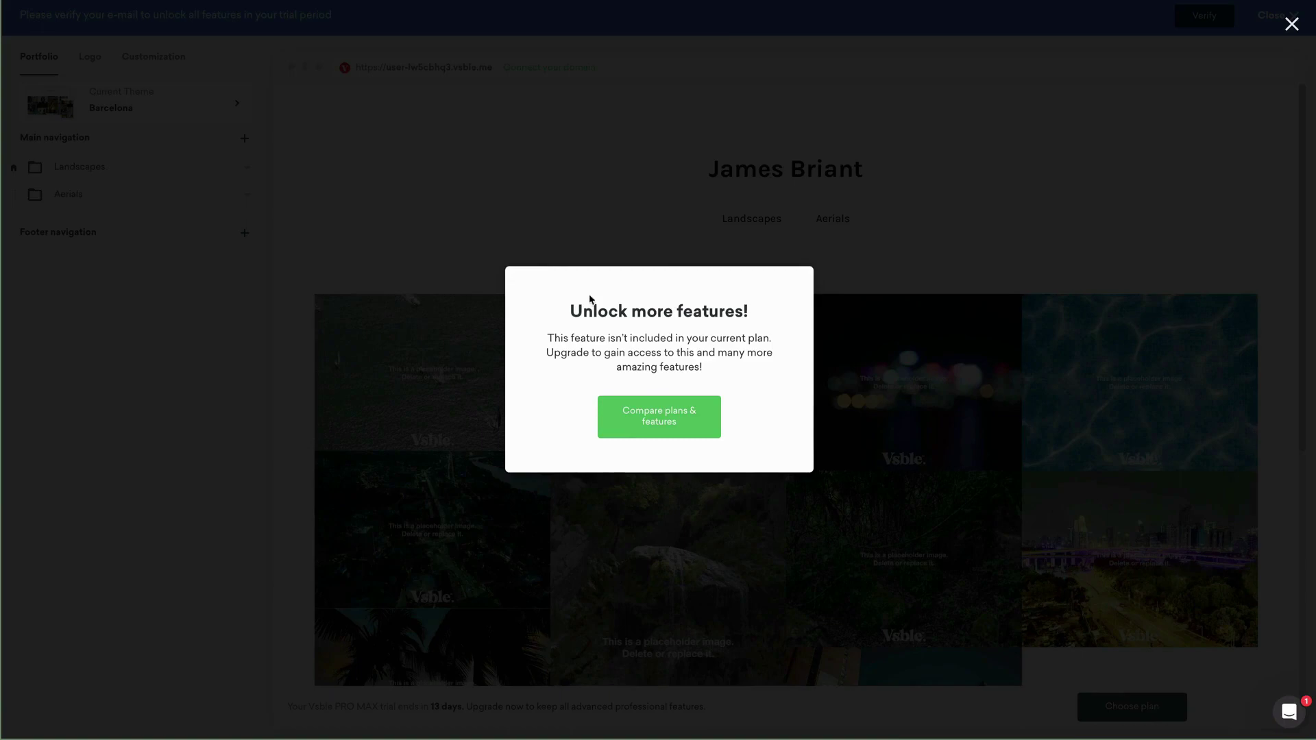
{"action": "left_click", "coordinate": [591, 233]}
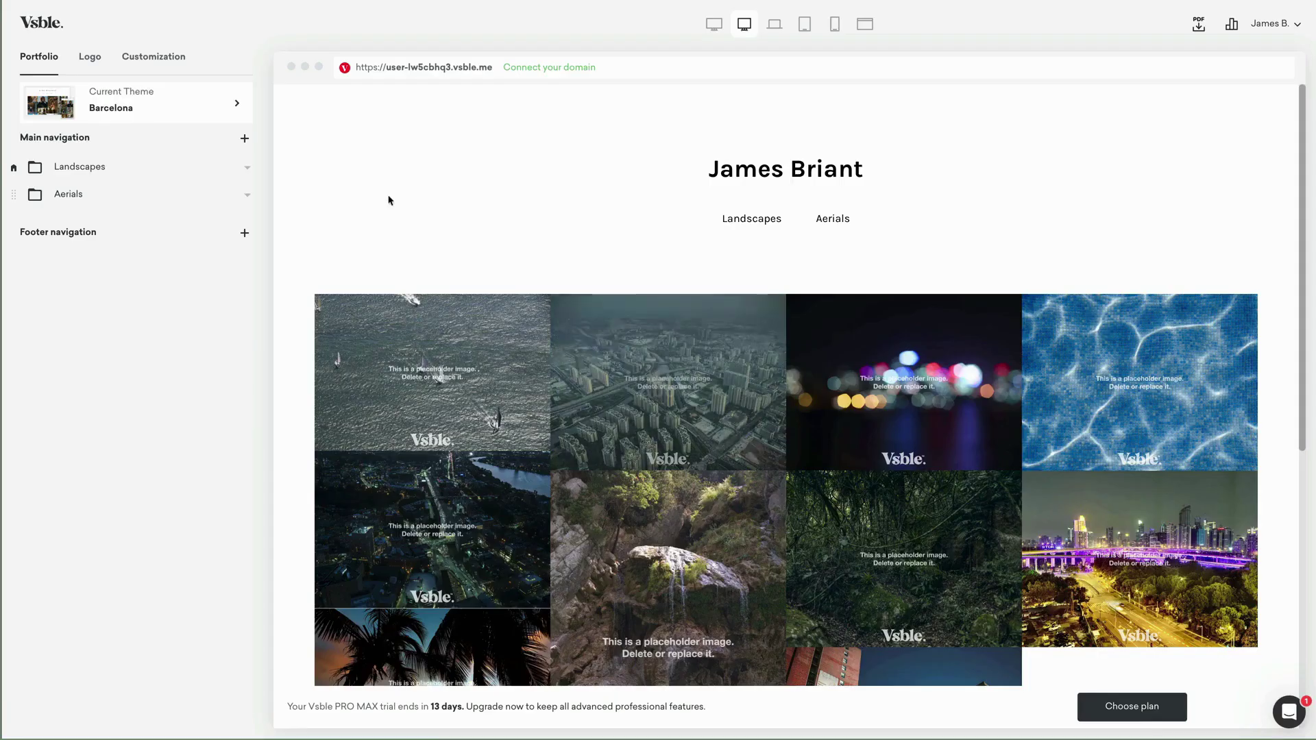
- Begin a new widget/HTML page, then close its form without saving
{"action": "left_click", "coordinate": [245, 140]}
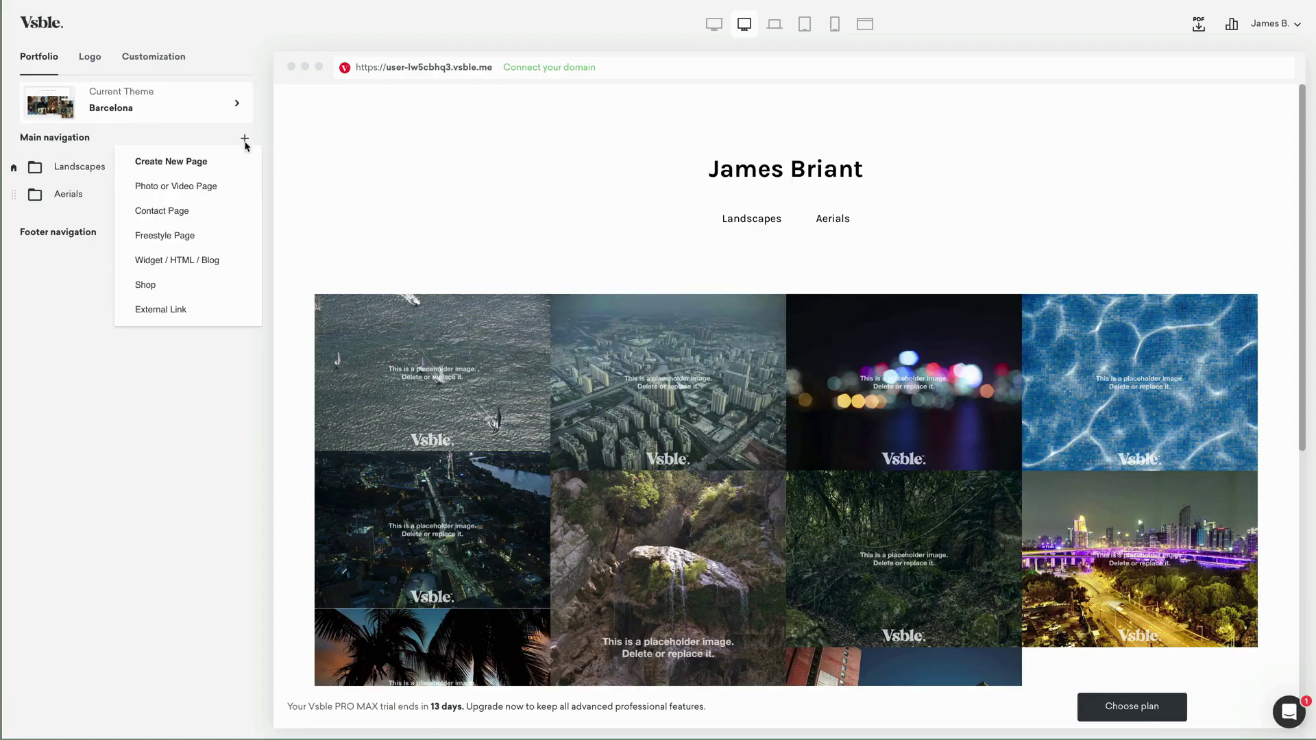
{"action": "left_click", "coordinate": [195, 263]}
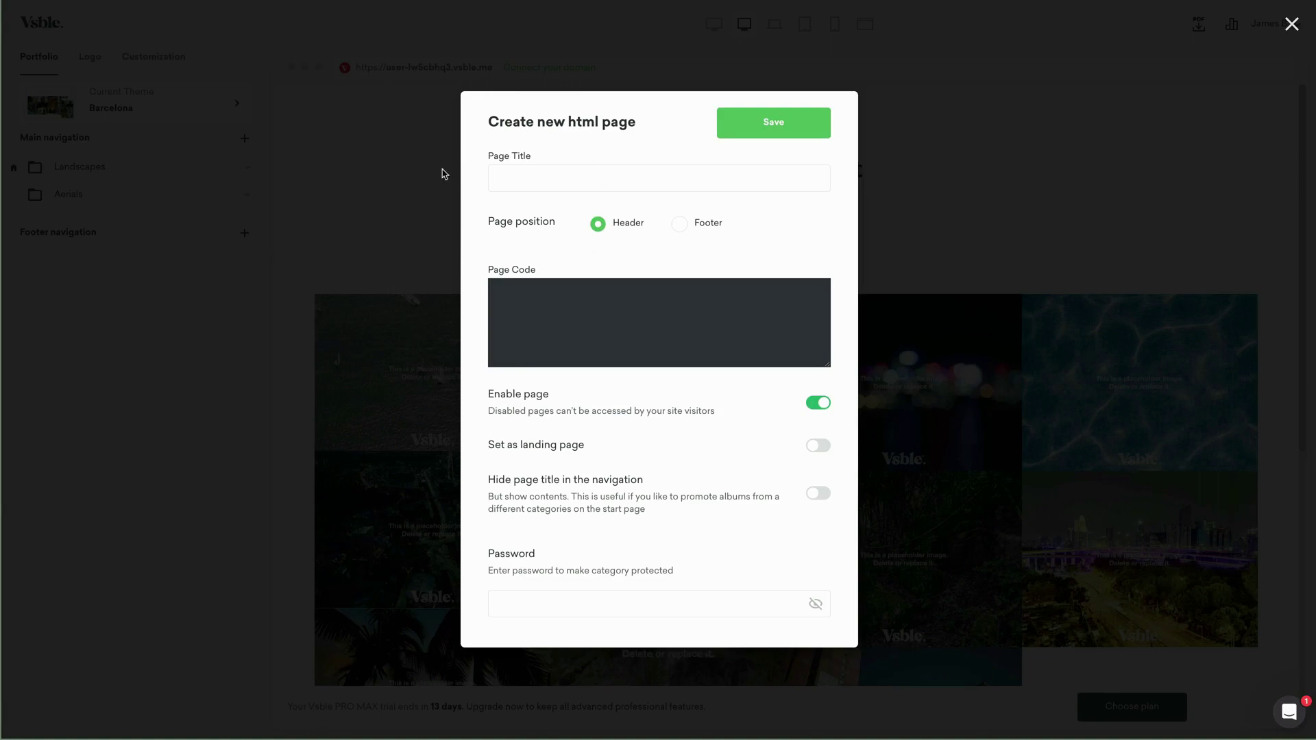
{"action": "left_click", "coordinate": [409, 175]}
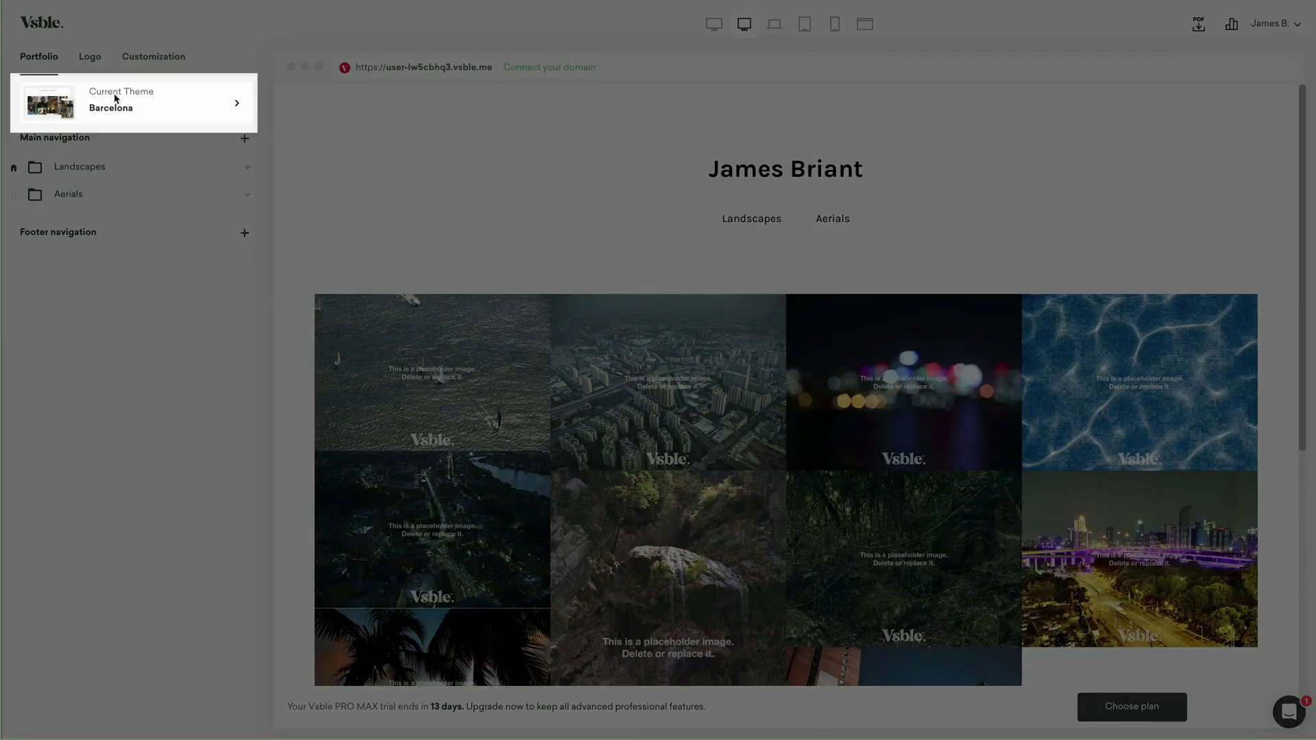
- Choose the SACRAMENTO template and confirm the design change
{"action": "left_click", "coordinate": [115, 96]}
{"action": "mouse_move", "coordinate": [865, 325]}
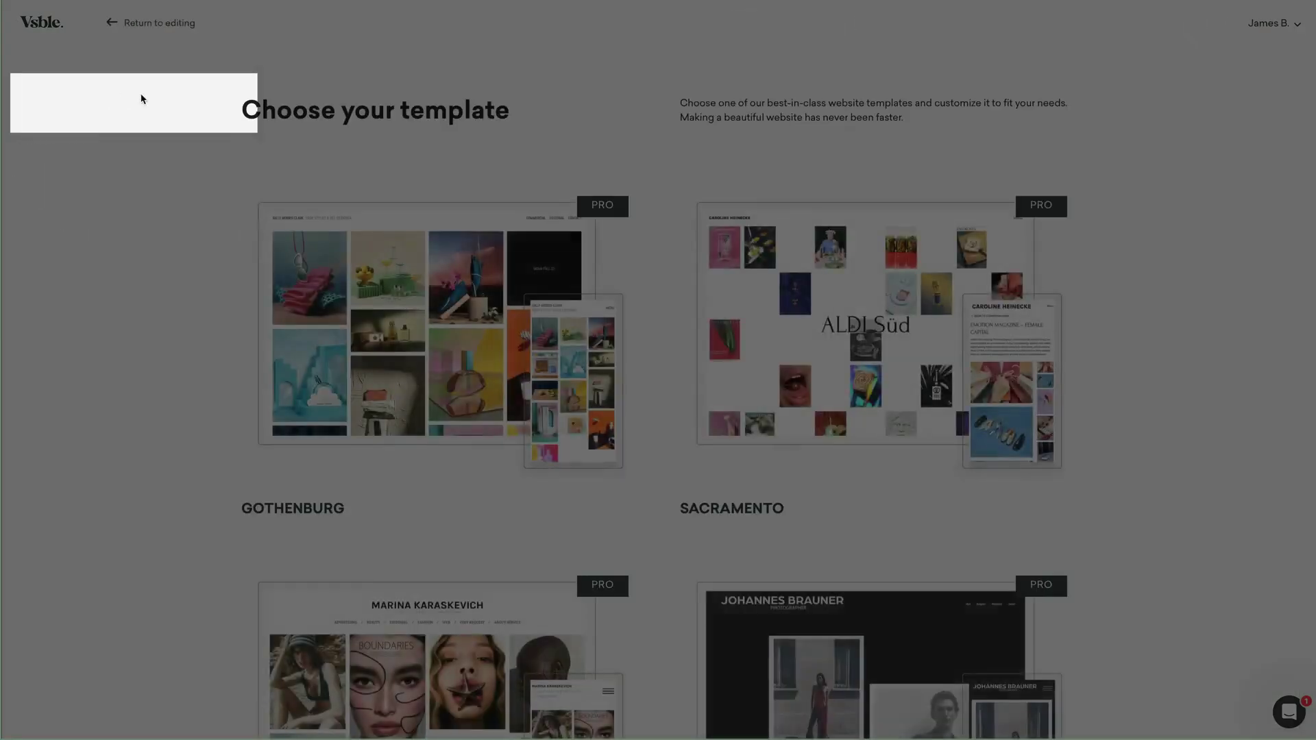
{"action": "left_click", "coordinate": [887, 323]}
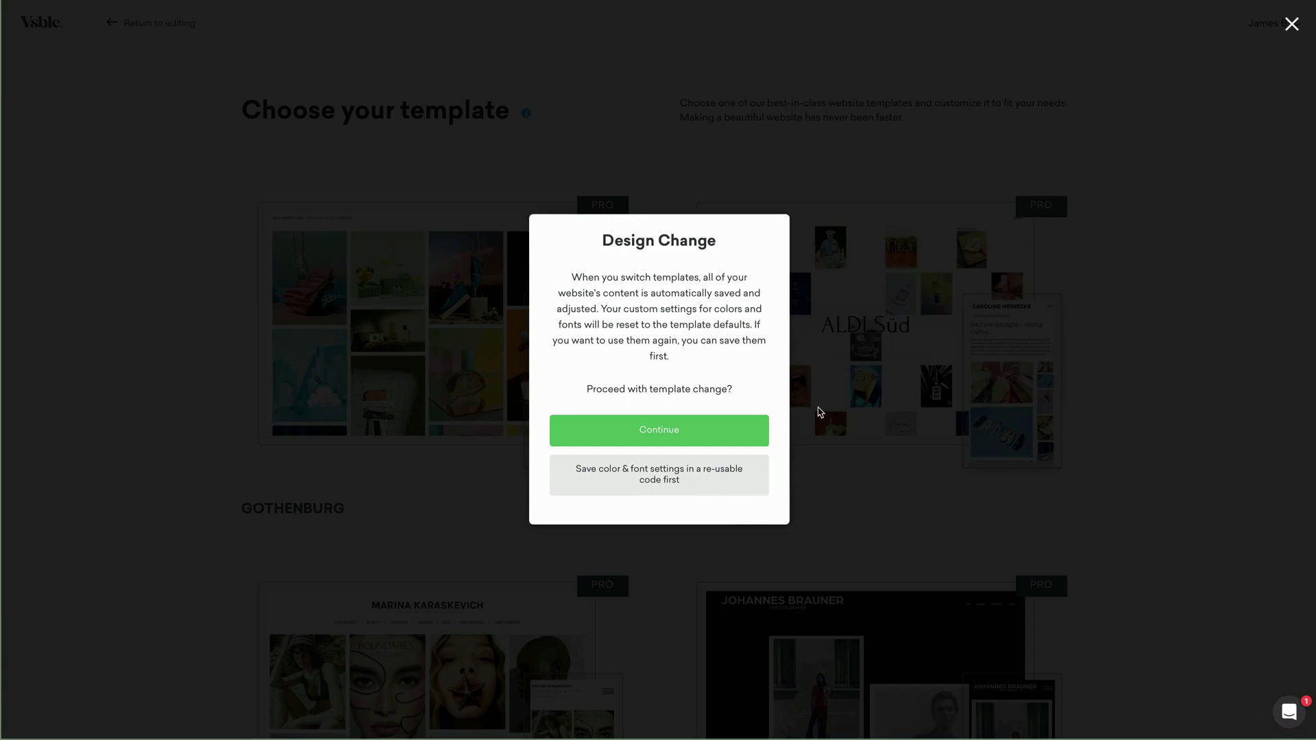
{"action": "left_click", "coordinate": [654, 450]}
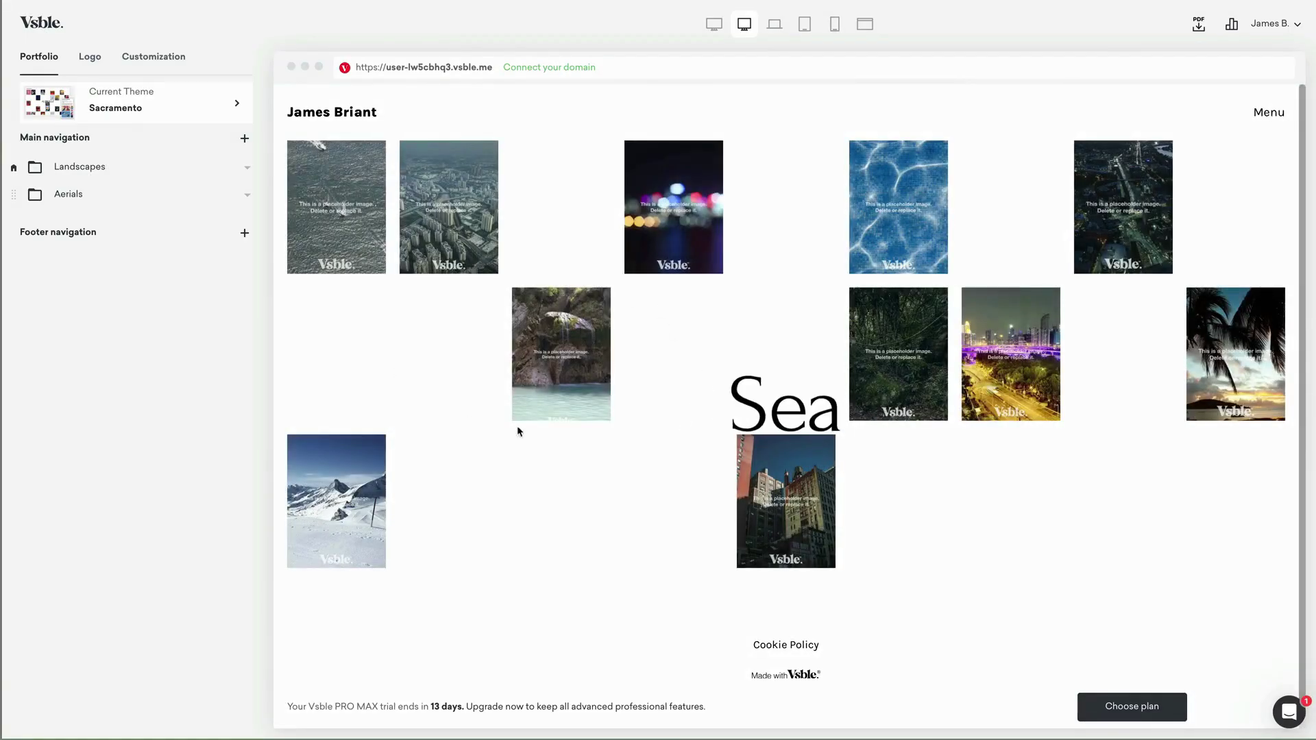
- Review Logo and Customization settings, preview at 1024px, close the PDF tool, and open statistics
{"action": "left_click", "coordinate": [91, 58]}
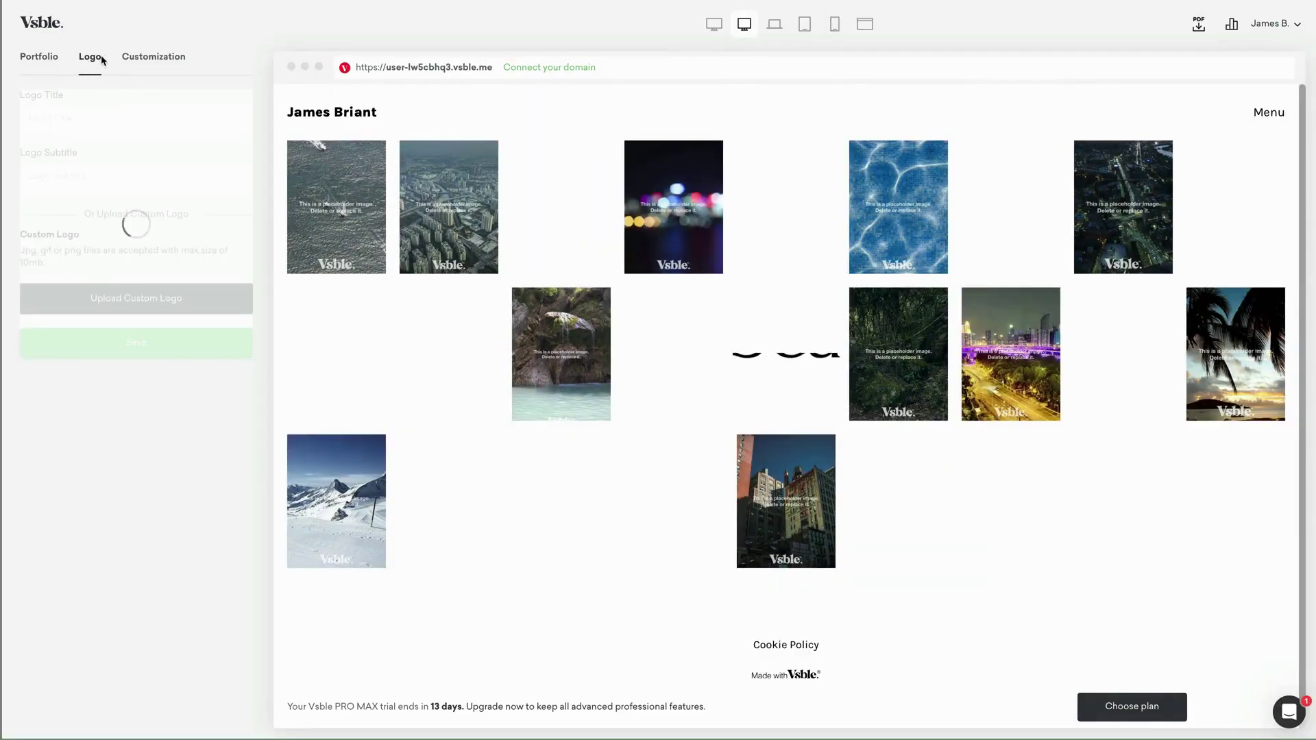
{"action": "left_click", "coordinate": [155, 58]}
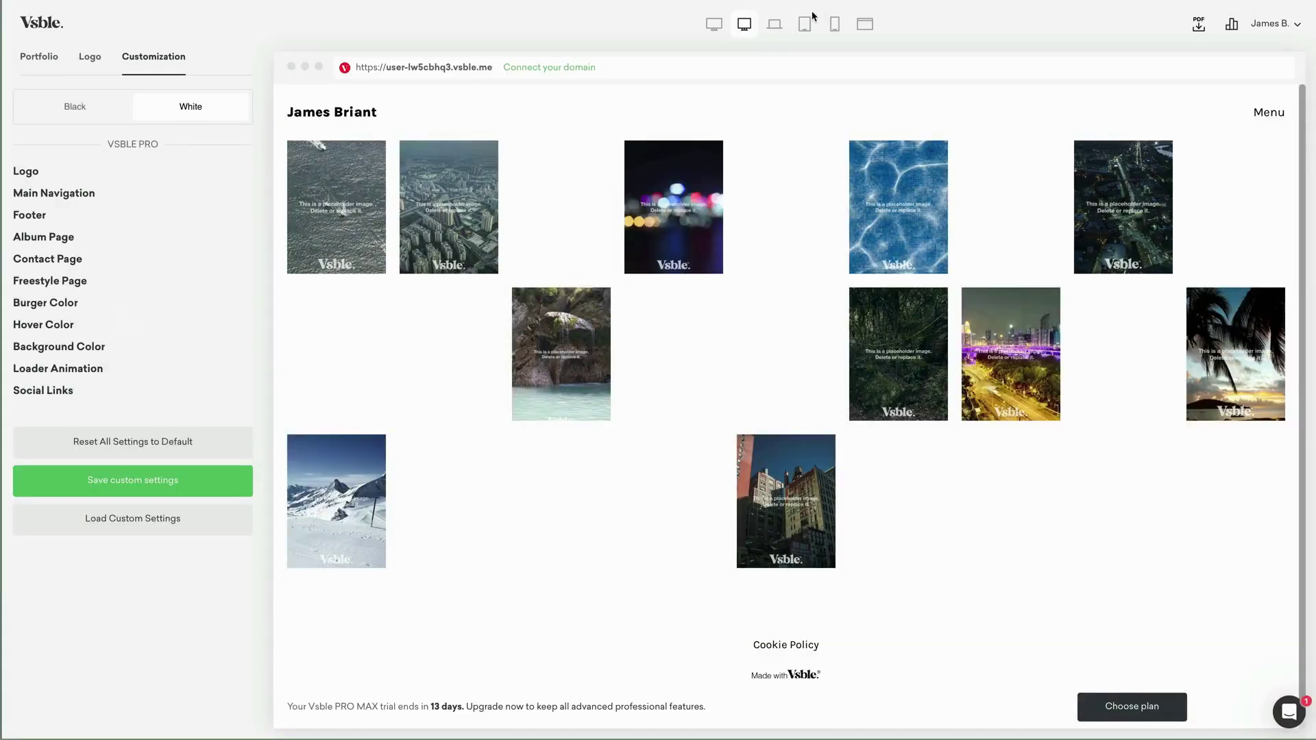
{"action": "left_click", "coordinate": [714, 23]}
{"action": "left_click", "coordinate": [776, 24]}
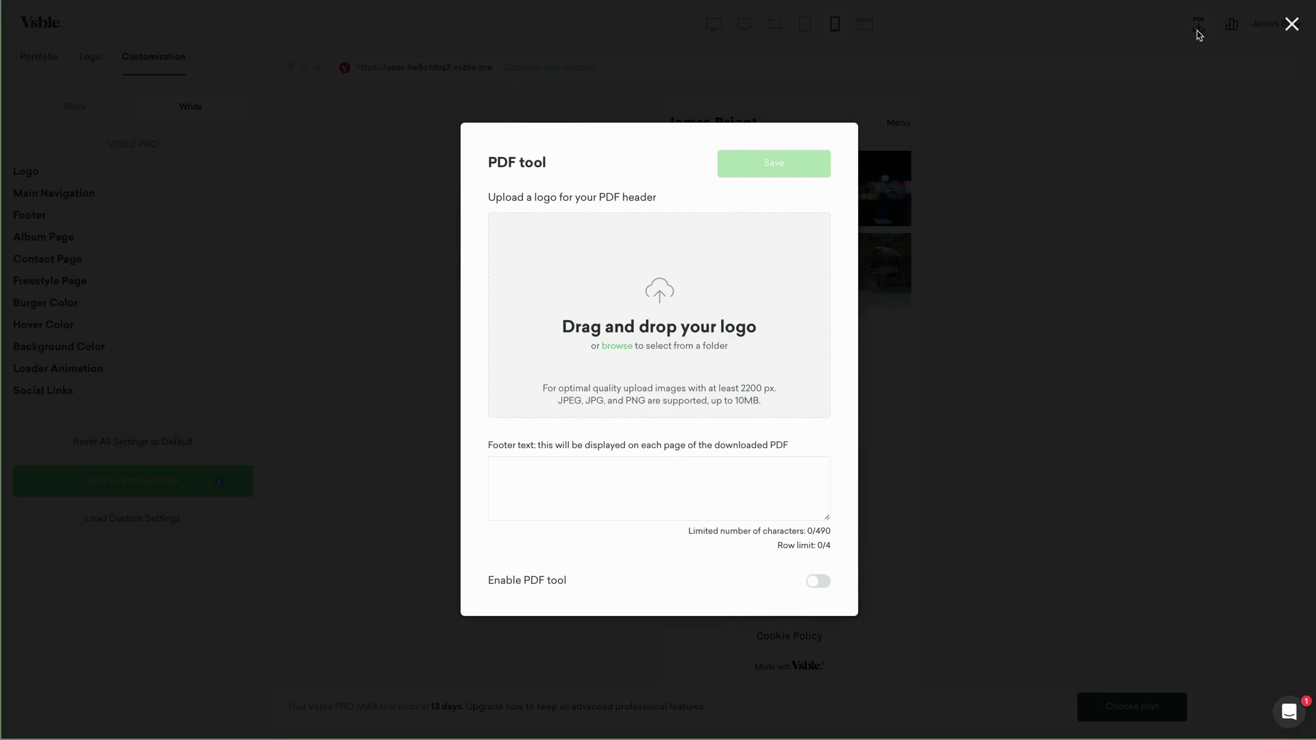
{"action": "left_click", "coordinate": [1292, 24]}
{"action": "left_click", "coordinate": [1231, 24]}
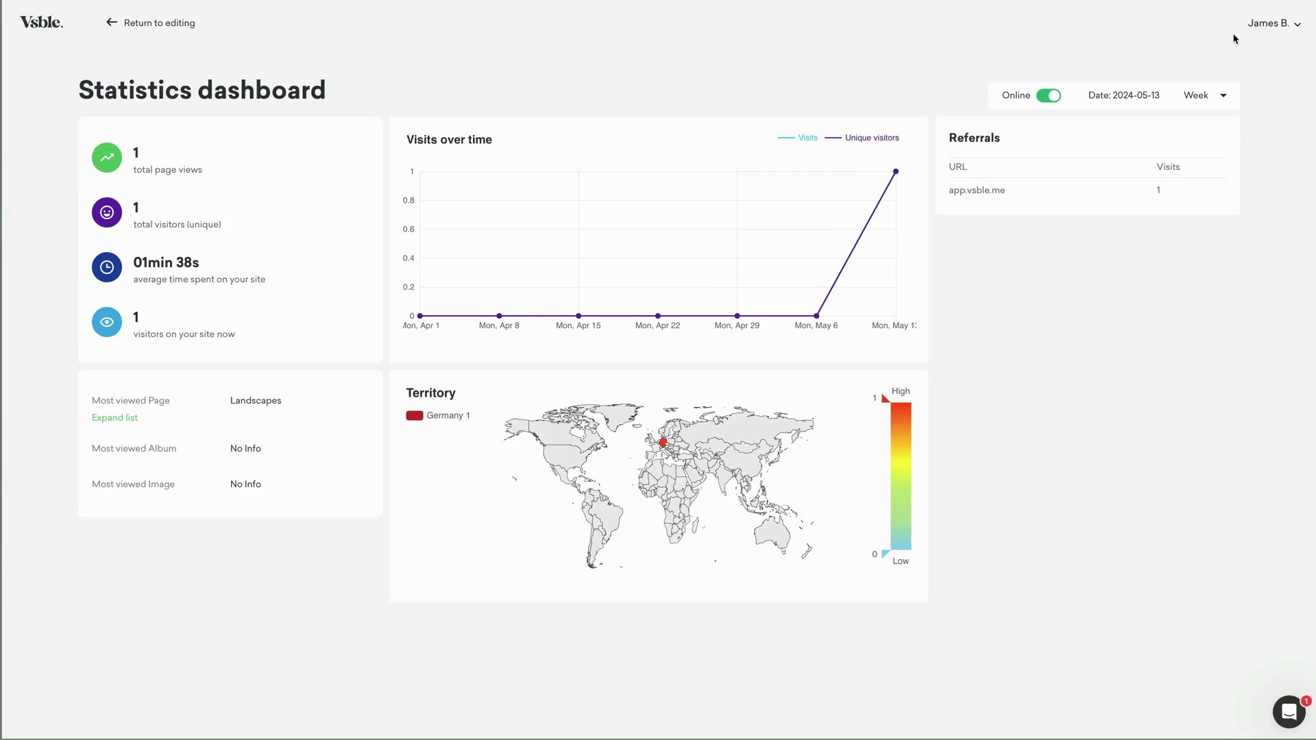
- View the Account & Billing page and its subscription and billing history
{"action": "left_click", "coordinate": [159, 23]}
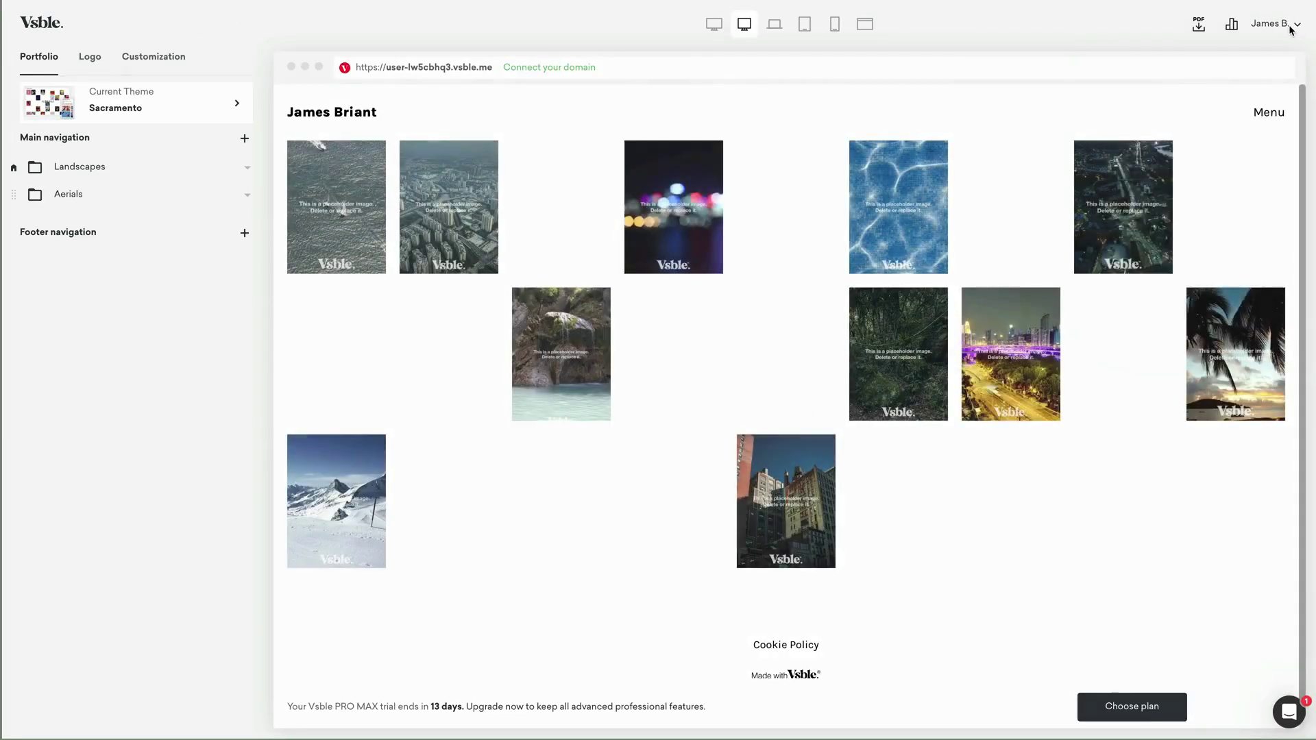
{"action": "left_click", "coordinate": [1280, 24]}
{"action": "left_click", "coordinate": [1165, 115]}
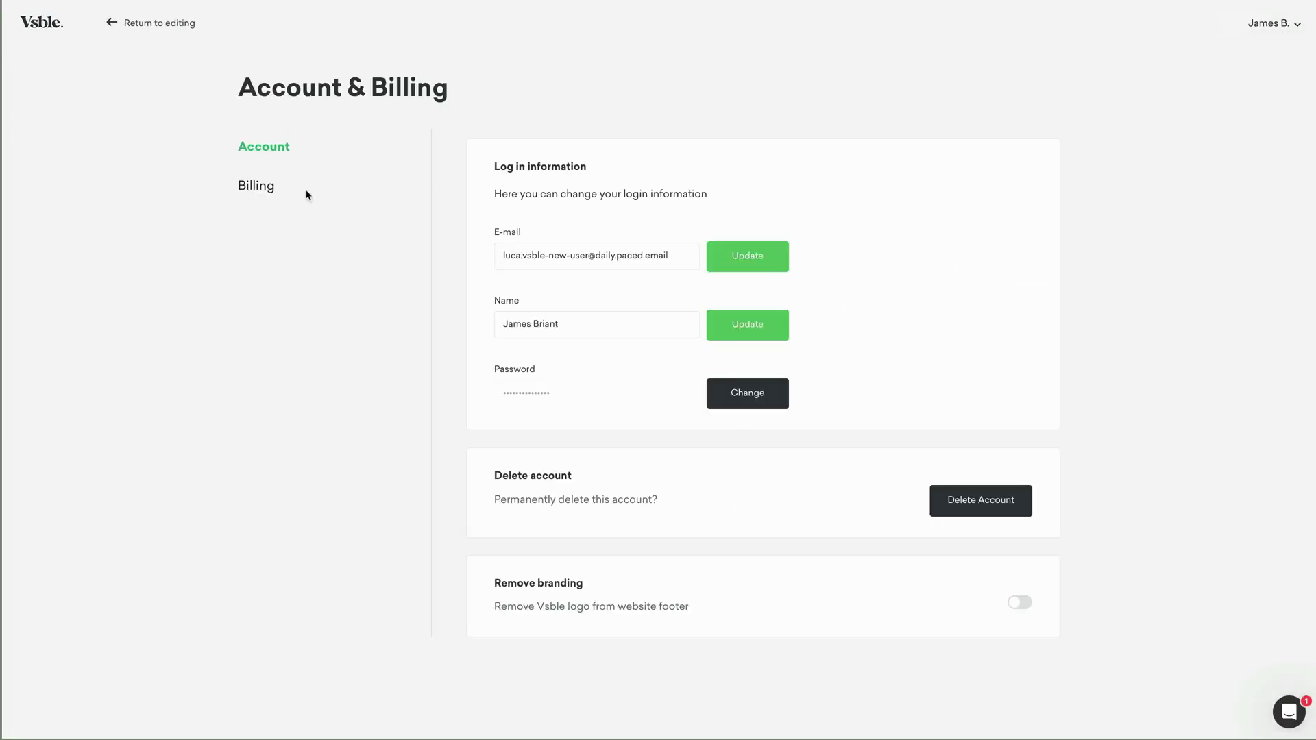
{"action": "left_click", "coordinate": [255, 187]}
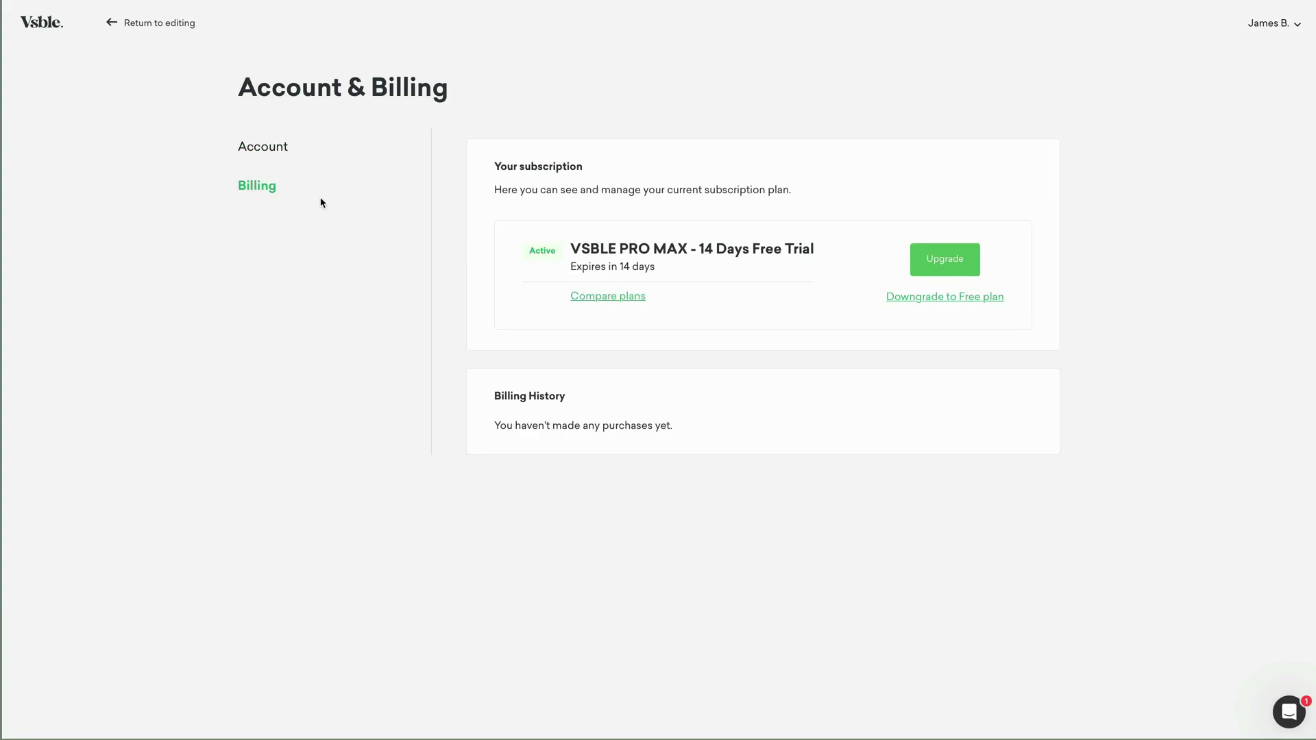
- Review Domain & Website subdomain, custom domain and privacy/GDPR sections, then return to editing
{"action": "left_click", "coordinate": [115, 24]}
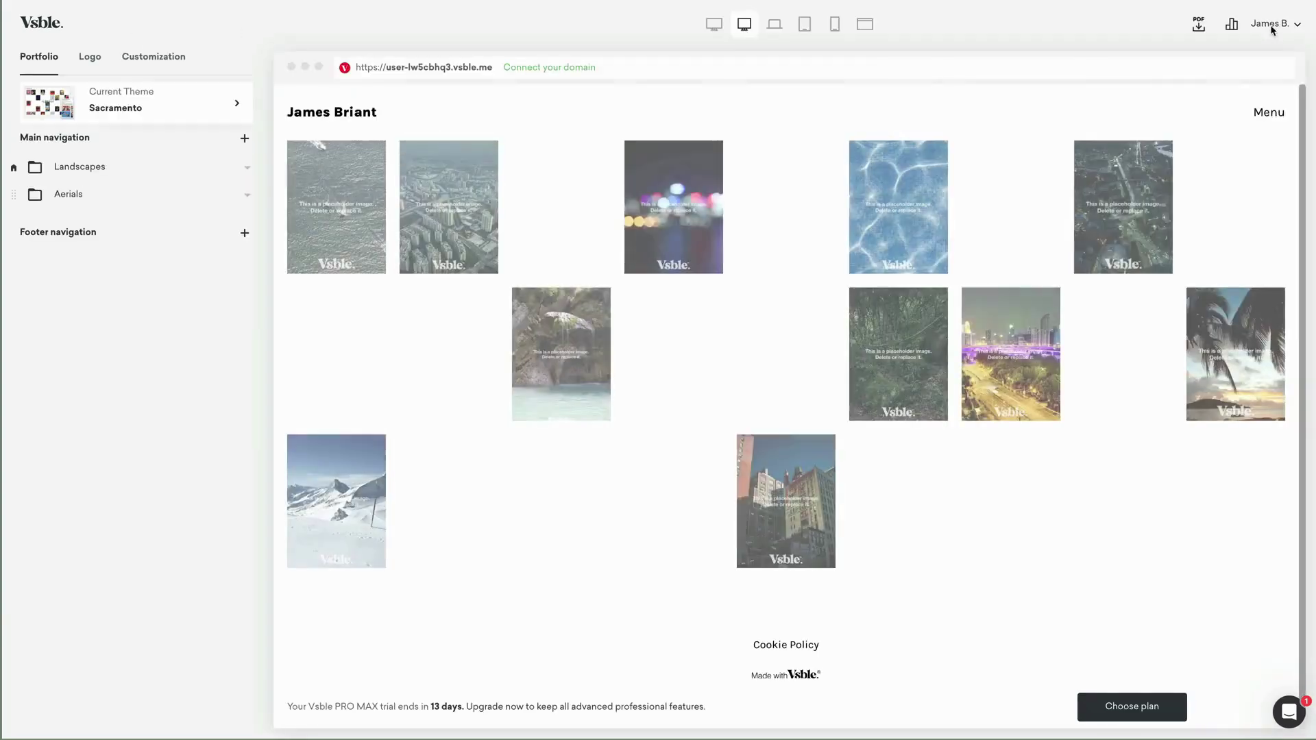
{"action": "left_click", "coordinate": [1275, 24]}
{"action": "left_click", "coordinate": [1171, 144]}
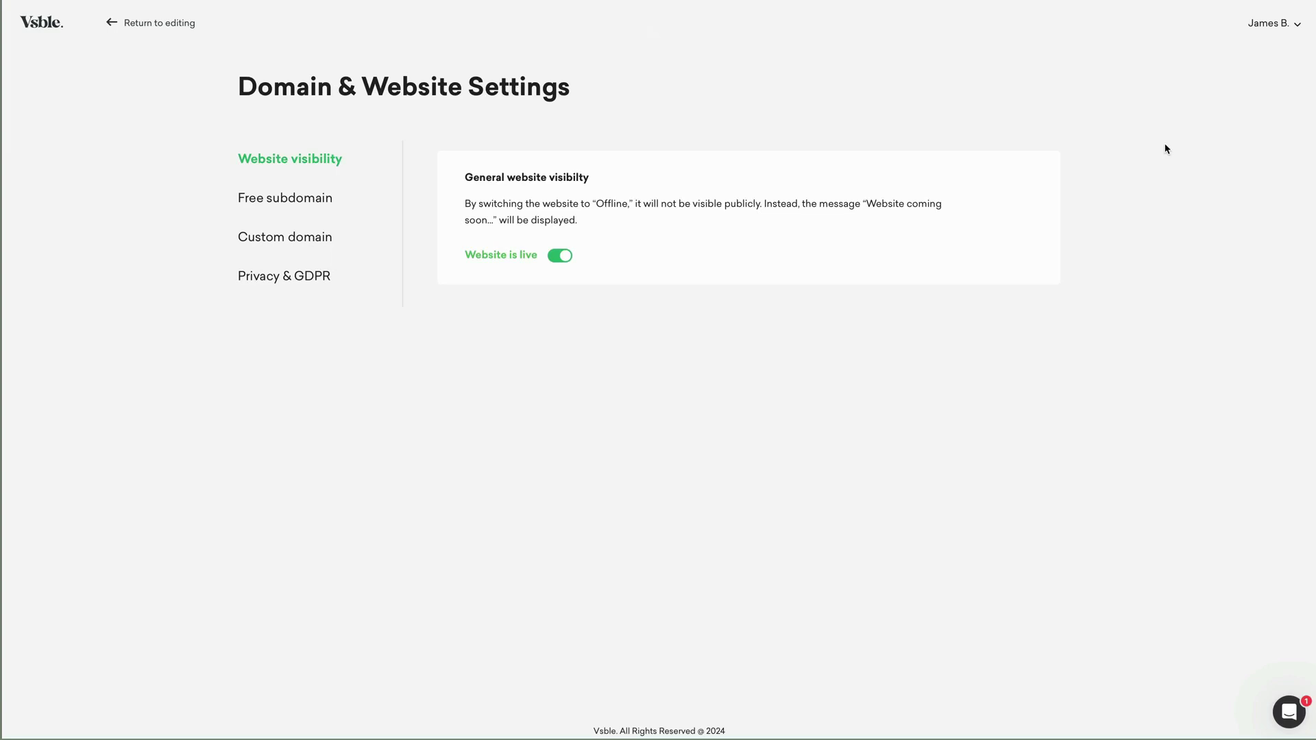
{"action": "left_click", "coordinate": [280, 198]}
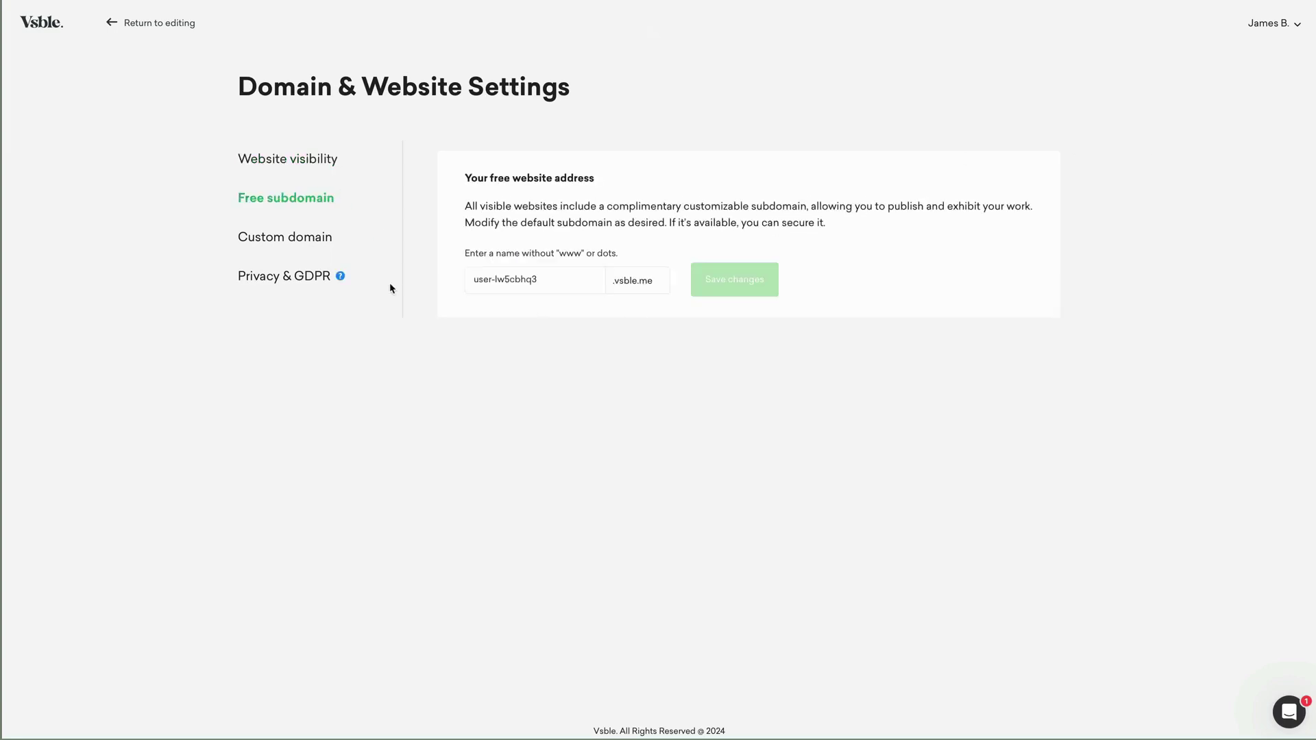
{"action": "left_click", "coordinate": [289, 243]}
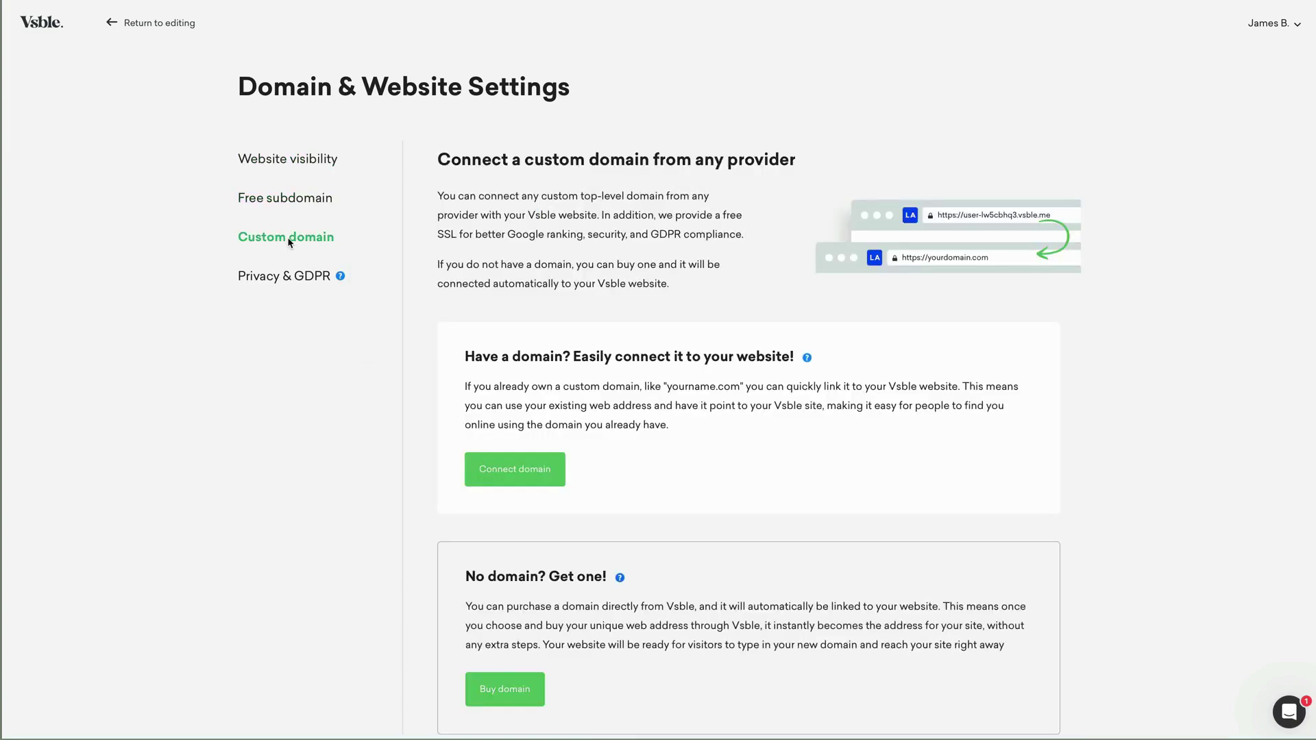
{"action": "scroll", "coordinate": [585, 347], "scroll_direction": "down", "scroll_amount": 1}
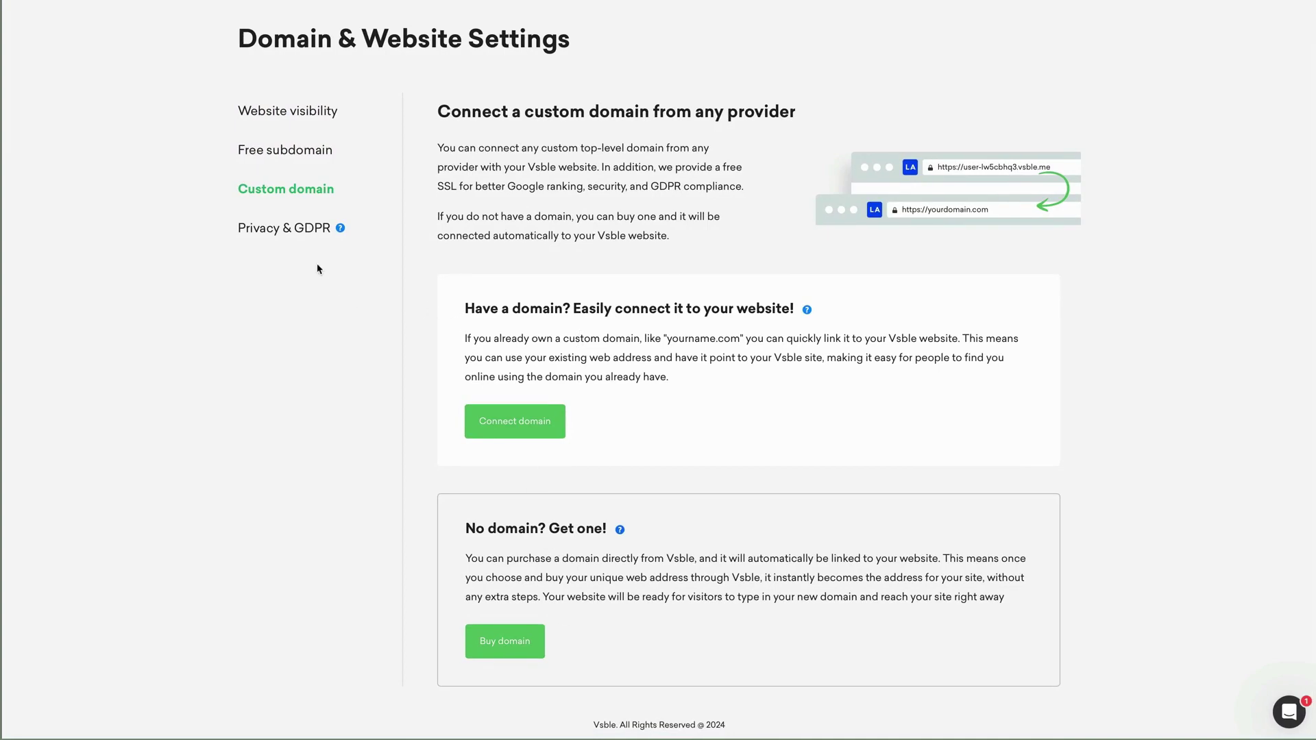
{"action": "left_click", "coordinate": [292, 236]}
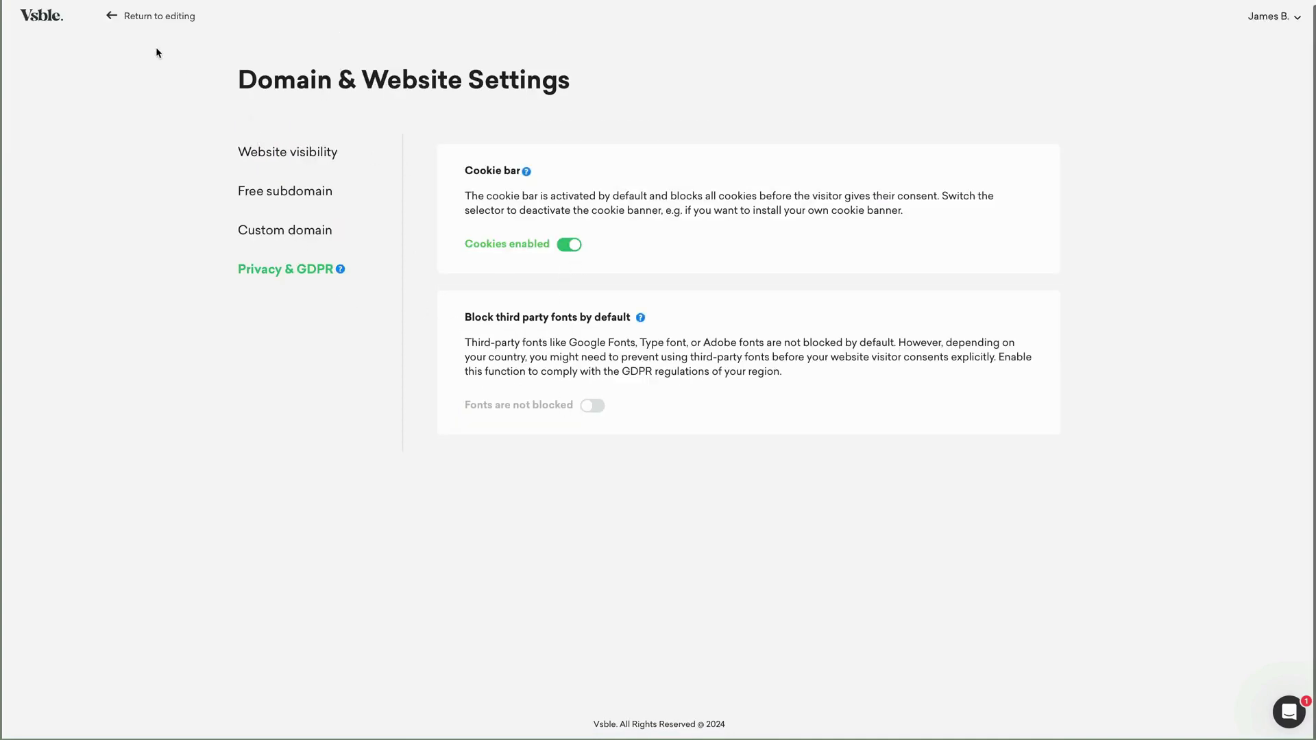
{"action": "left_click", "coordinate": [117, 18]}
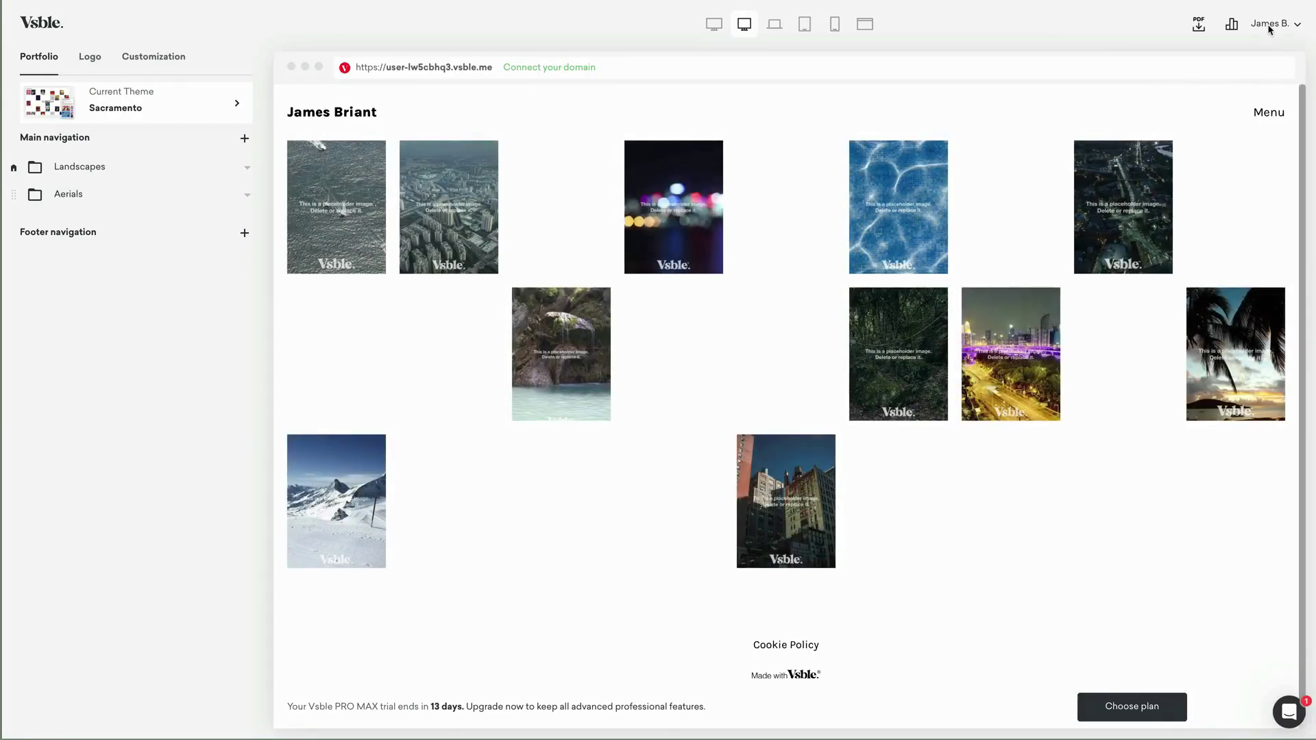
- View the Google SEO site verification settings, then return to the editor
{"action": "left_click", "coordinate": [1271, 22]}
{"action": "left_click", "coordinate": [1190, 170]}
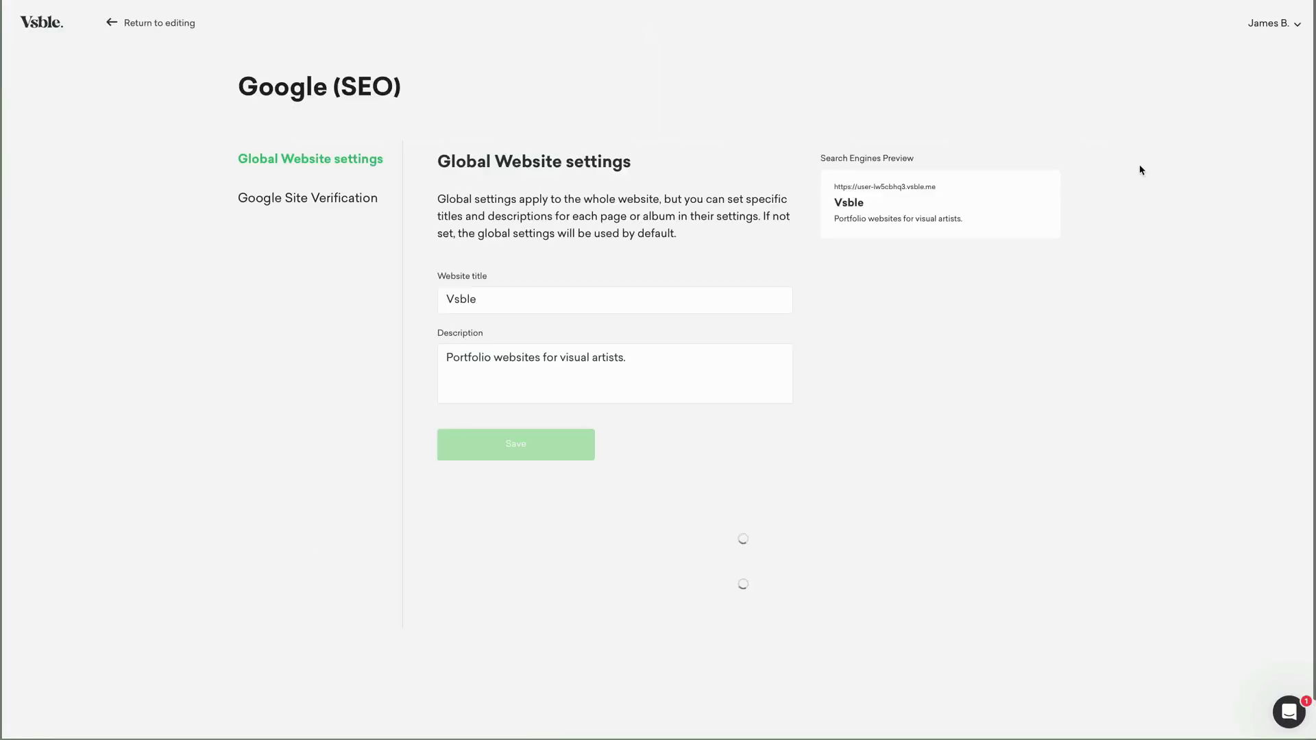
{"action": "left_click", "coordinate": [309, 198]}
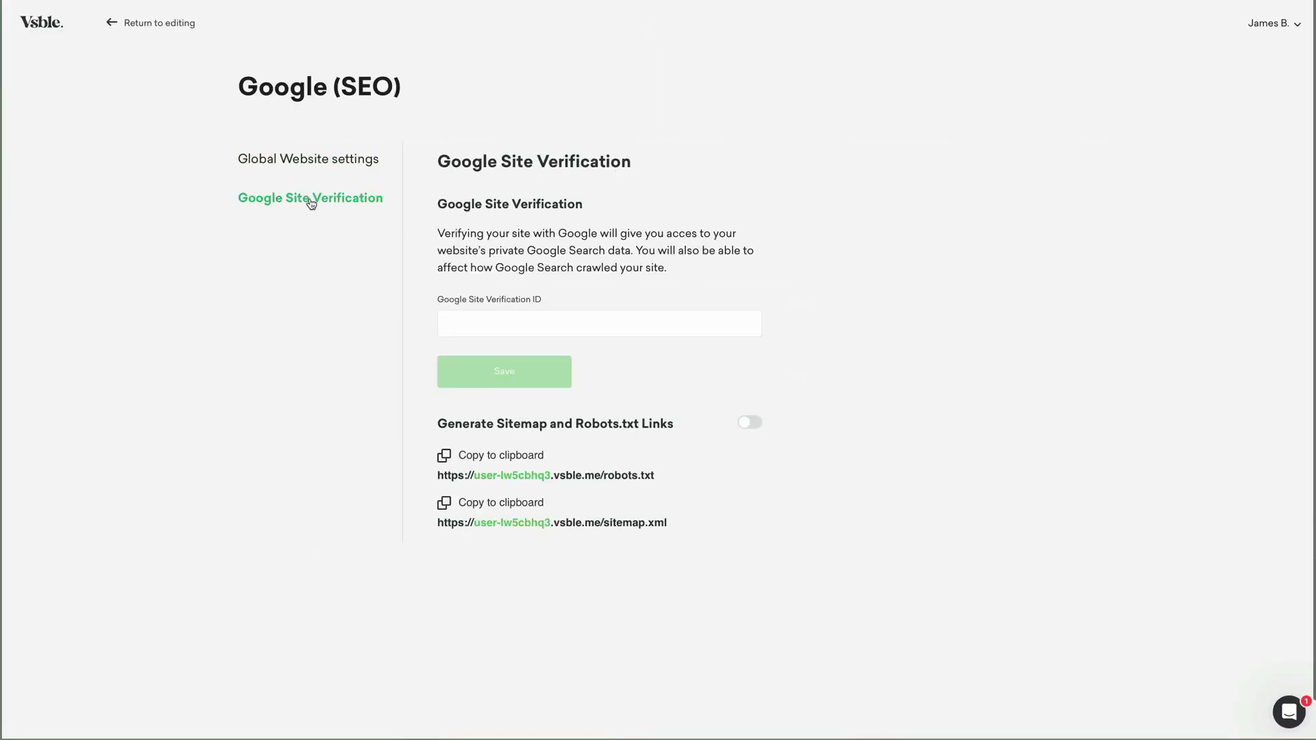
{"action": "left_click", "coordinate": [113, 24]}
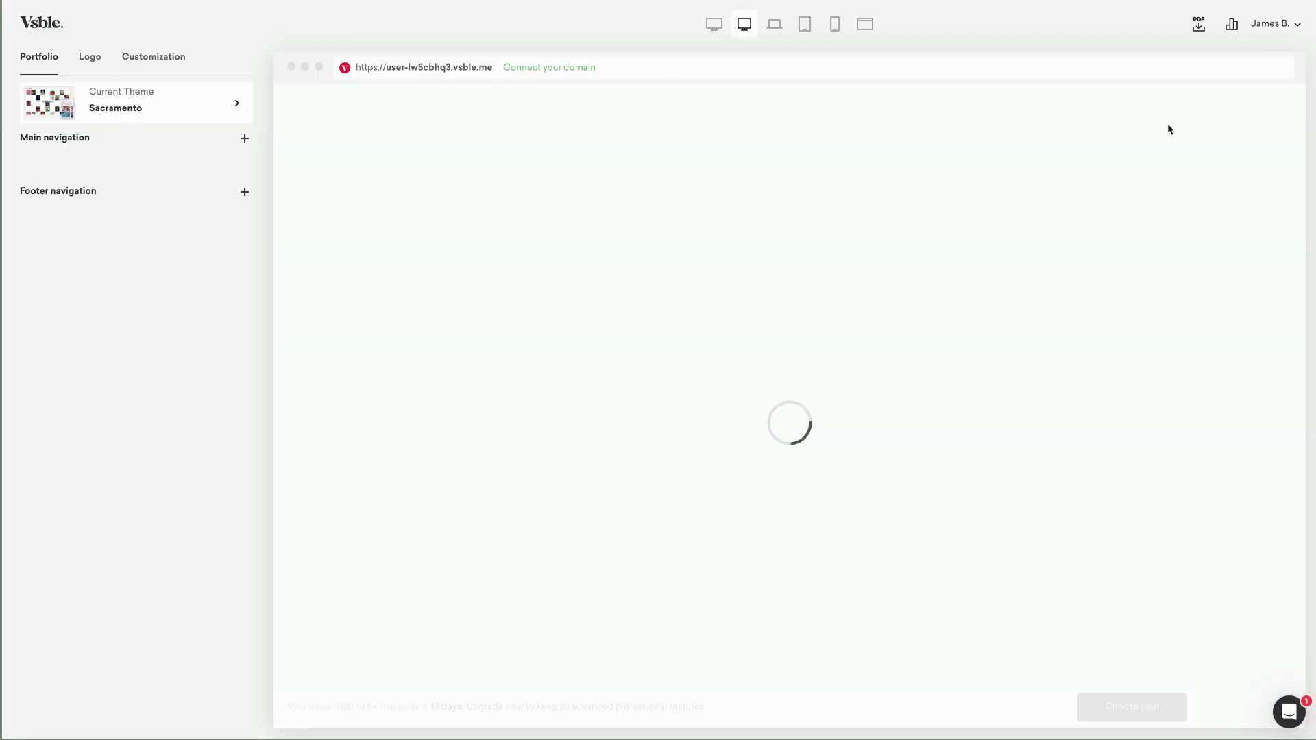
- View the Services page from the account menu and return to the editor
{"action": "left_click", "coordinate": [1272, 23]}
{"action": "left_click", "coordinate": [1142, 196]}
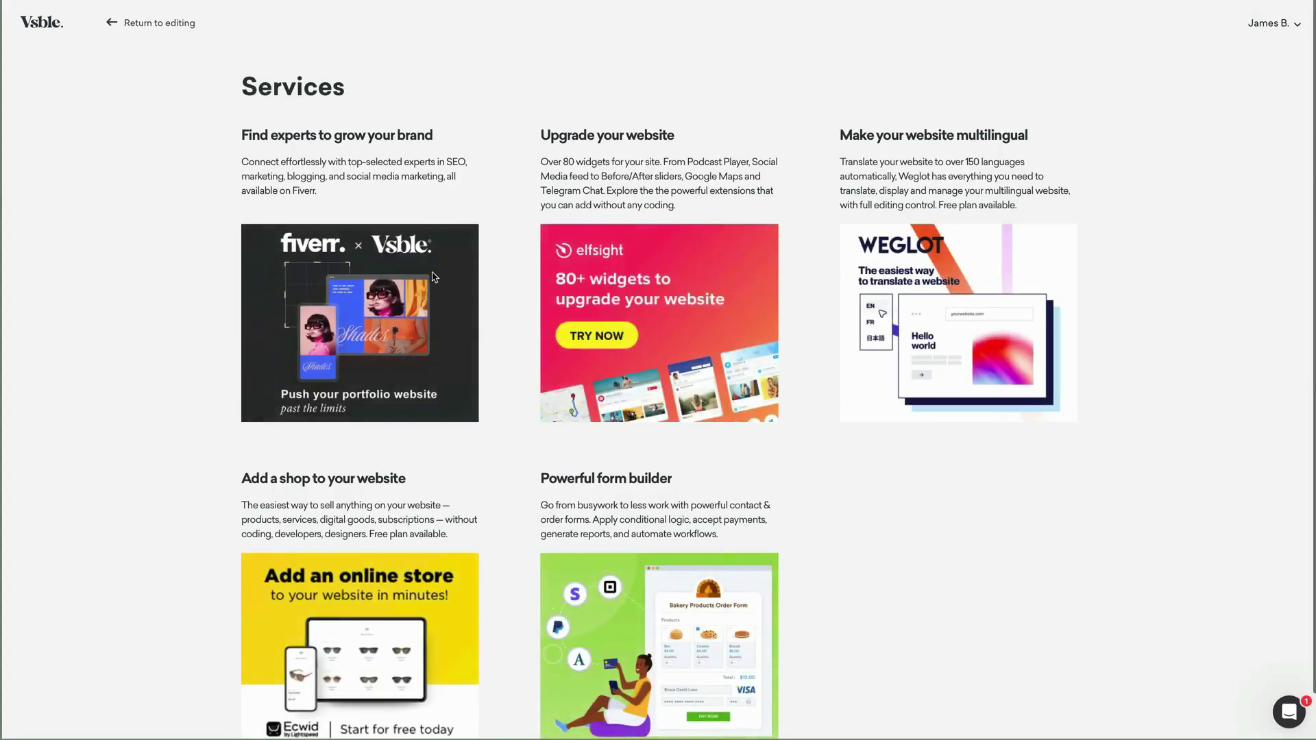
{"action": "left_click", "coordinate": [117, 25]}
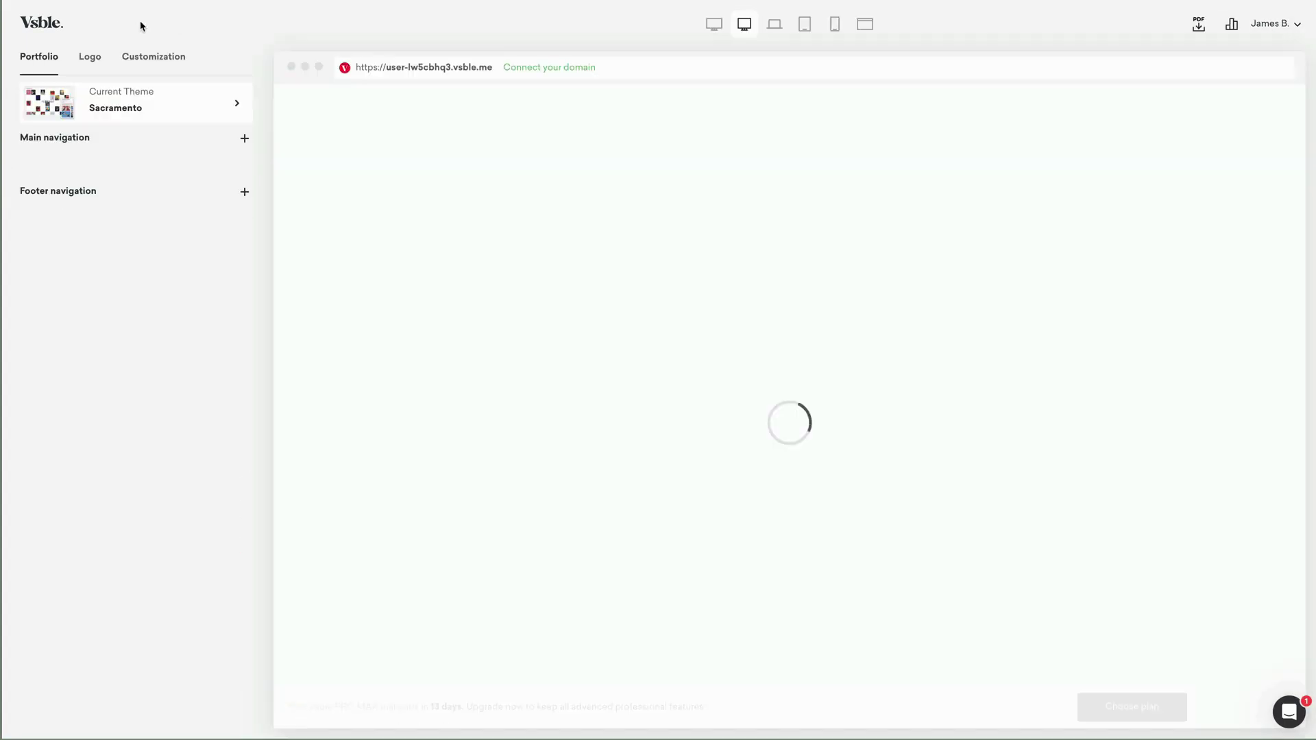
- View the Custom Integrations code settings, then go back to the integrations list
{"action": "left_click", "coordinate": [1272, 25]}
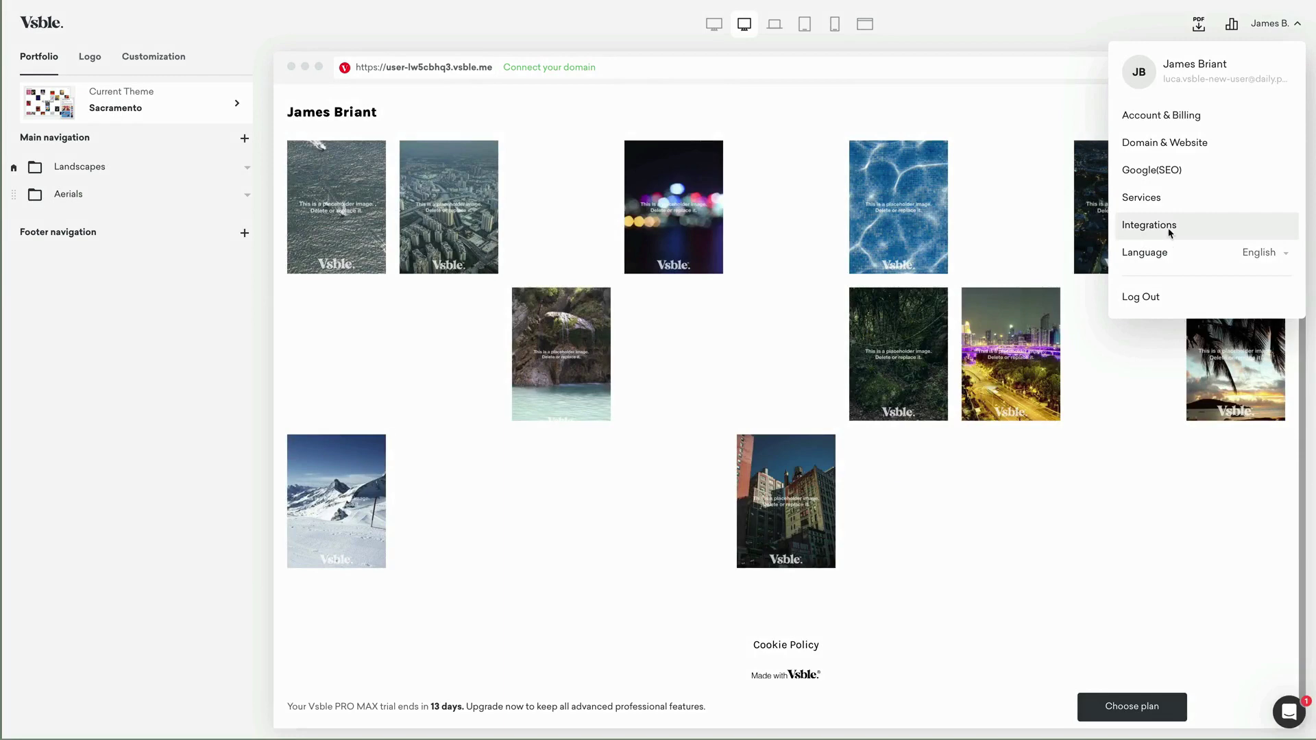
{"action": "left_click", "coordinate": [1168, 226]}
{"action": "scroll", "coordinate": [610, 448], "scroll_direction": "down", "scroll_amount": 3}
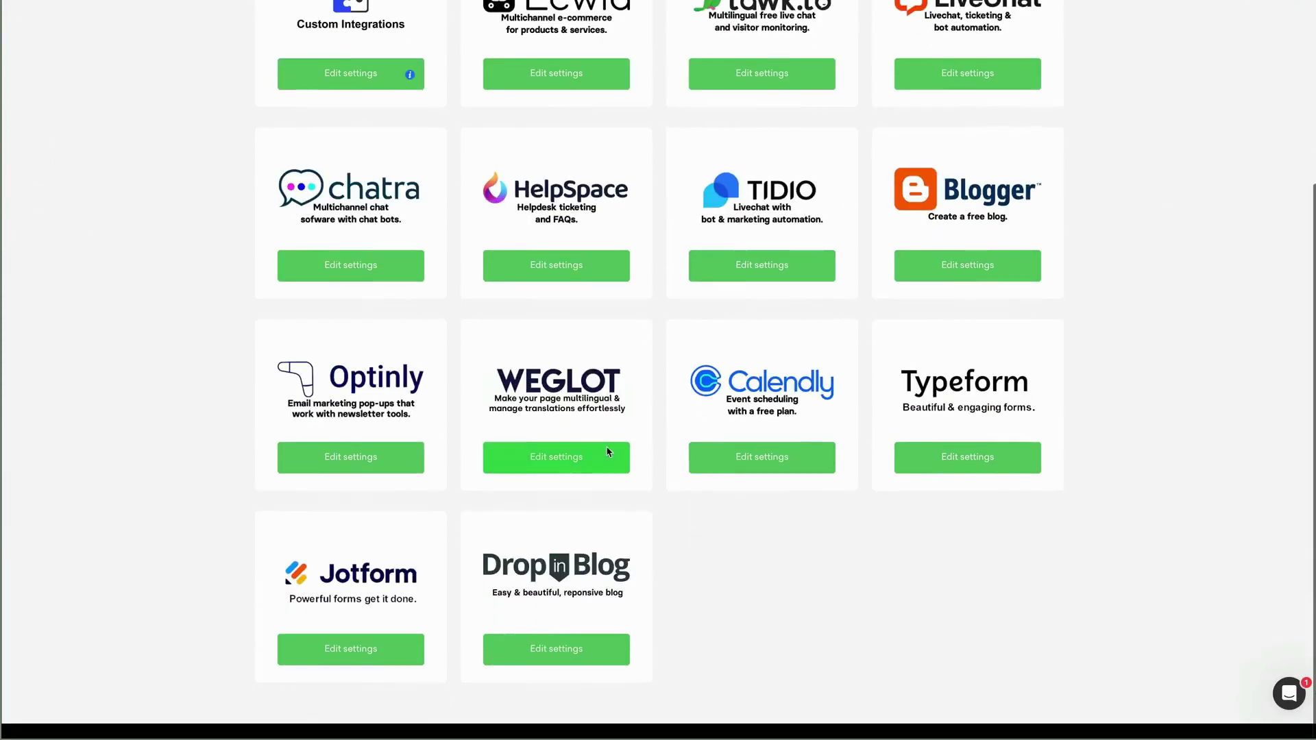
{"action": "scroll", "coordinate": [473, 381], "scroll_direction": "up", "scroll_amount": 3}
{"action": "left_click", "coordinate": [344, 320]}
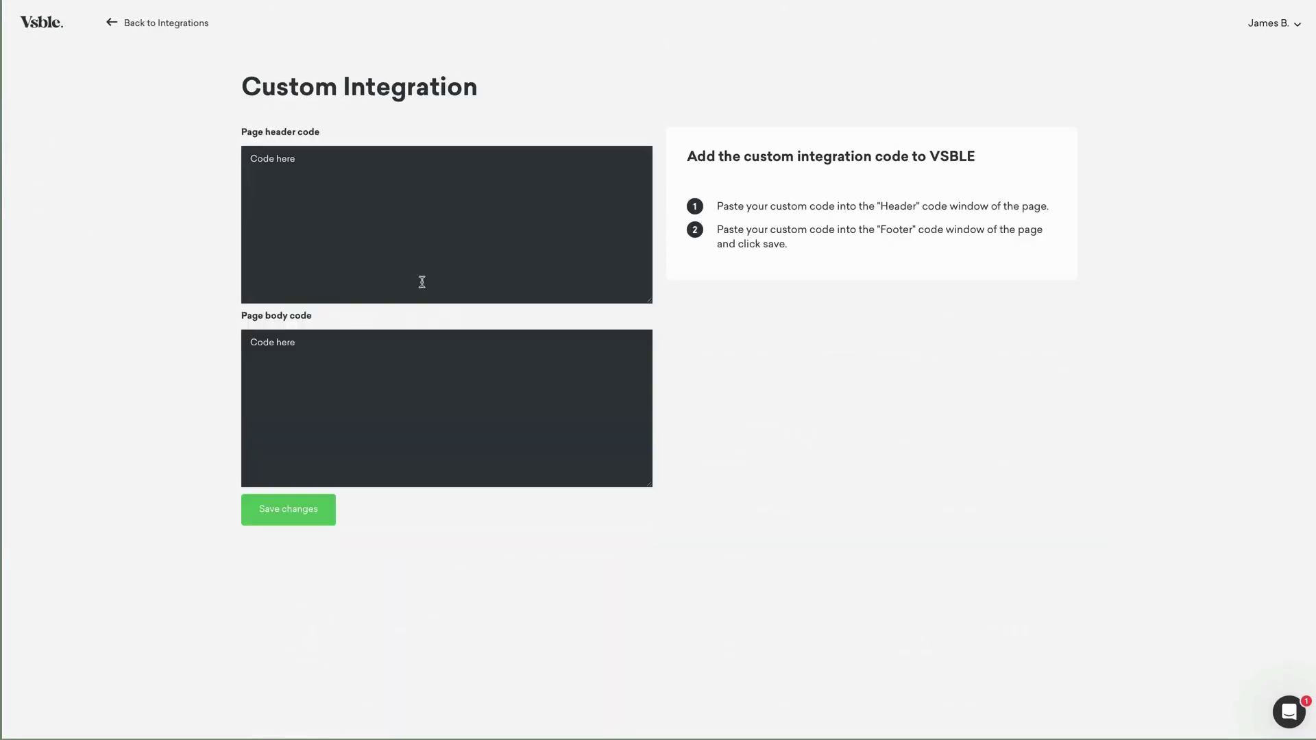
{"action": "left_click", "coordinate": [113, 29]}
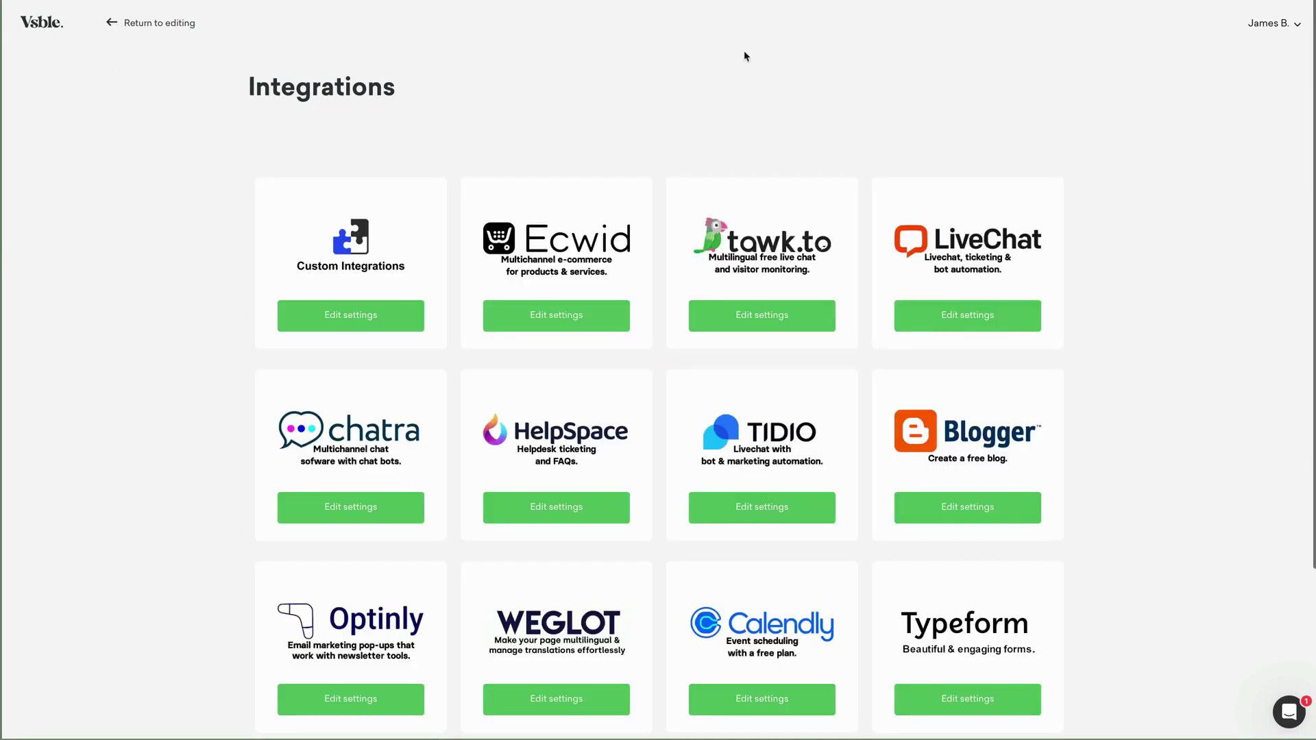
- Check the interface Language options in the James B. menu, then return to editing
{"action": "left_click", "coordinate": [1263, 32]}
{"action": "left_click", "coordinate": [1178, 253]}
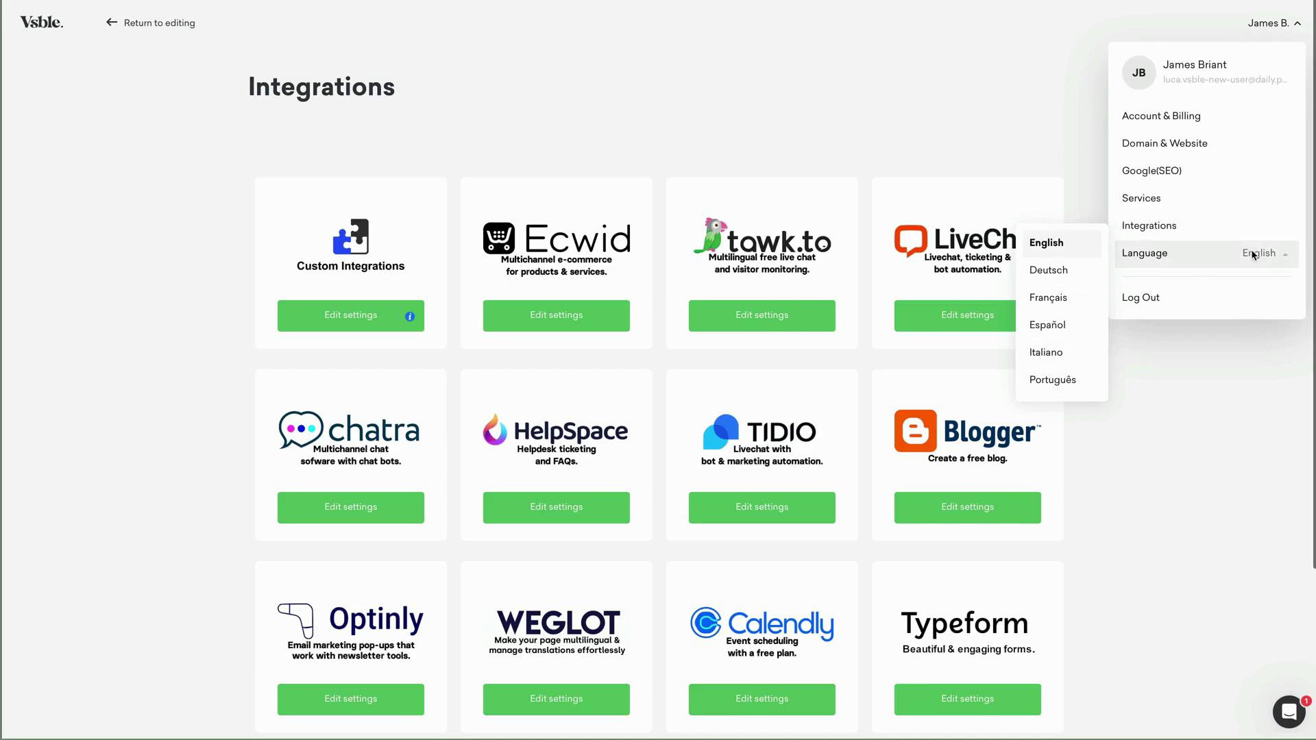
{"action": "left_click", "coordinate": [113, 25]}
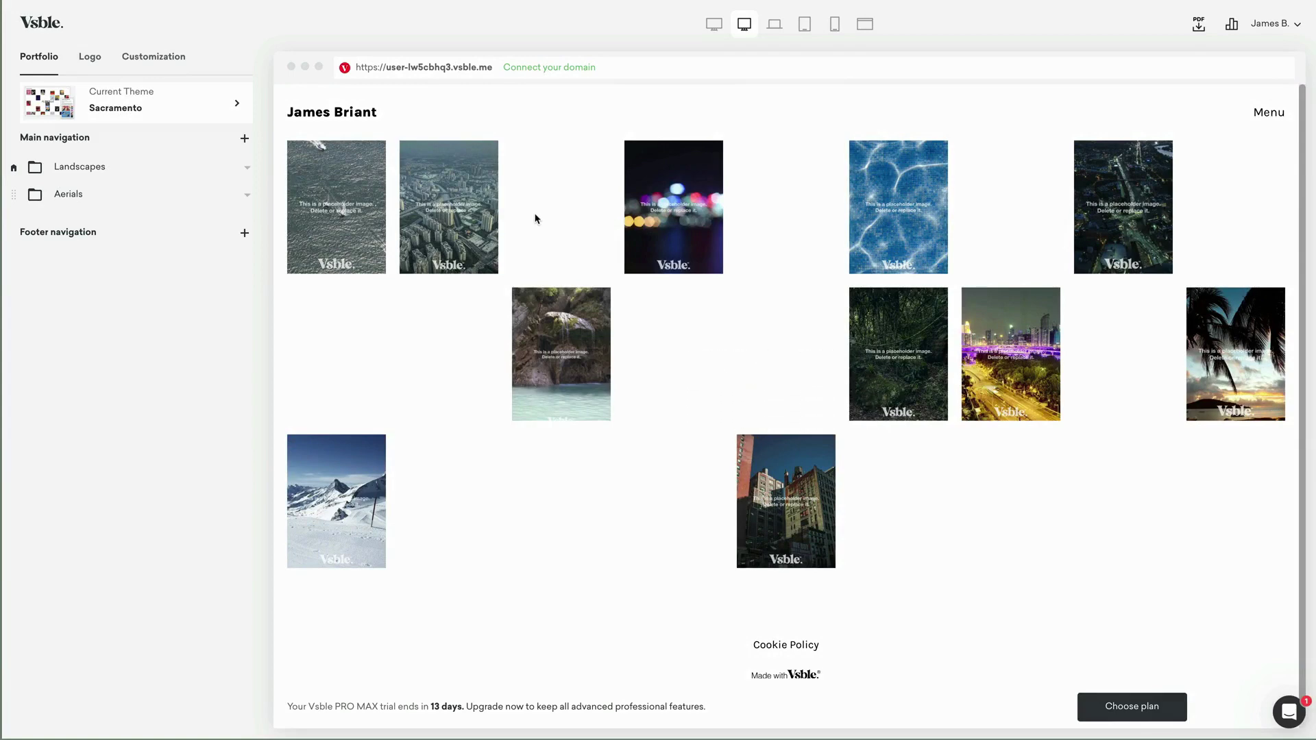
- Create a Photo or Video page titled 'Portfolio' in Main navigation
{"action": "left_click", "coordinate": [245, 140]}
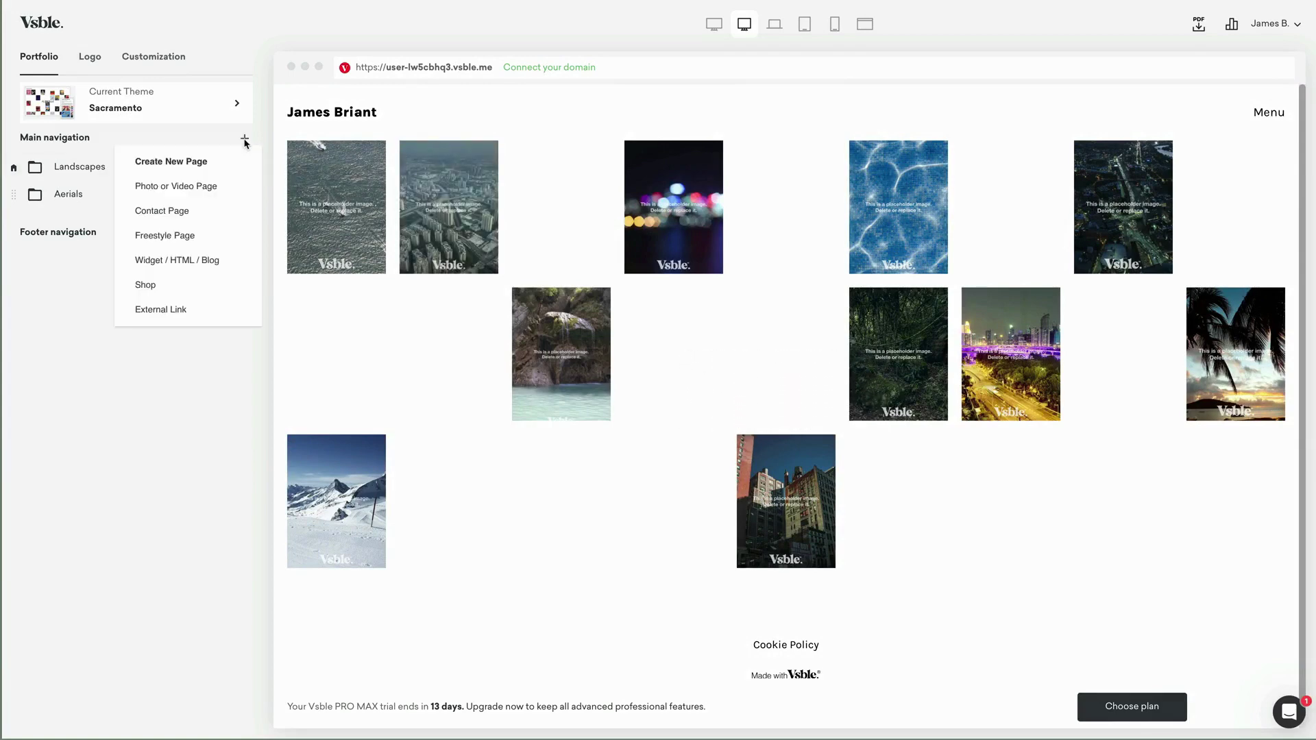
{"action": "left_click", "coordinate": [191, 185]}
{"action": "left_click", "coordinate": [535, 251]}
{"action": "type", "text": "Portfolio"}
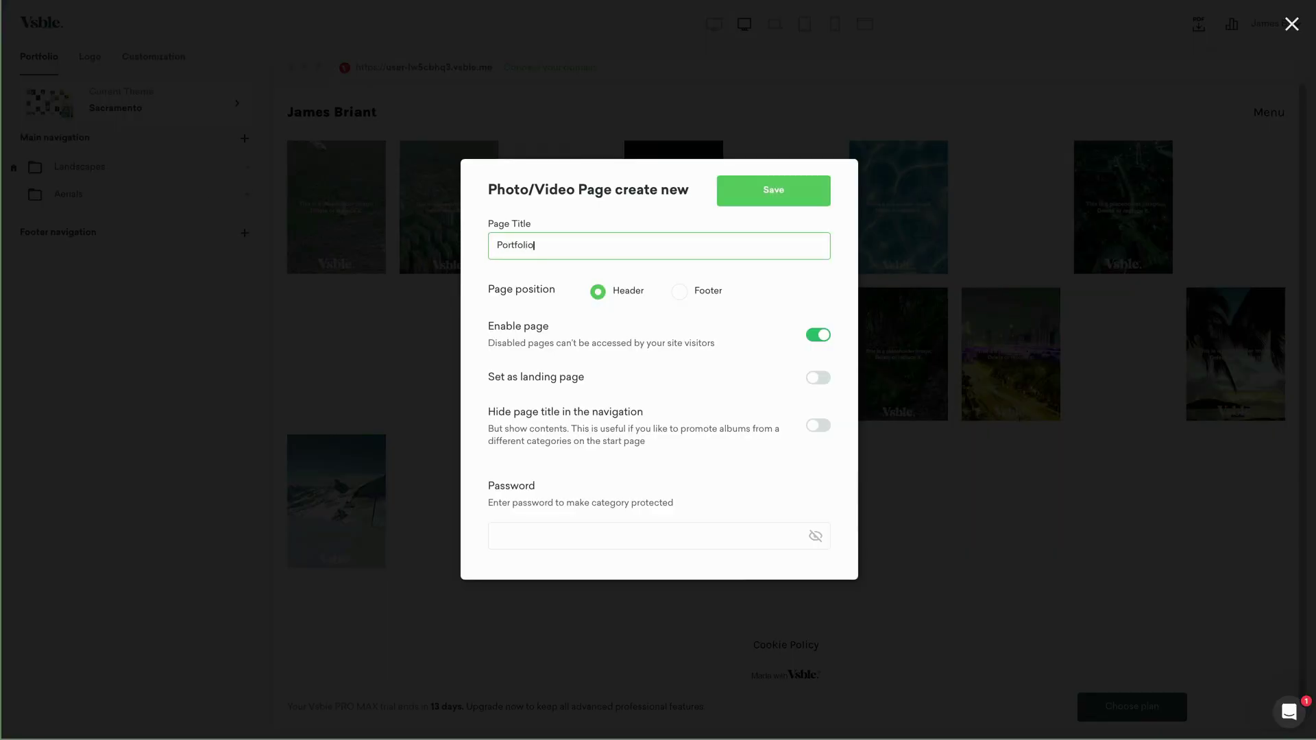
{"action": "left_click", "coordinate": [777, 194]}
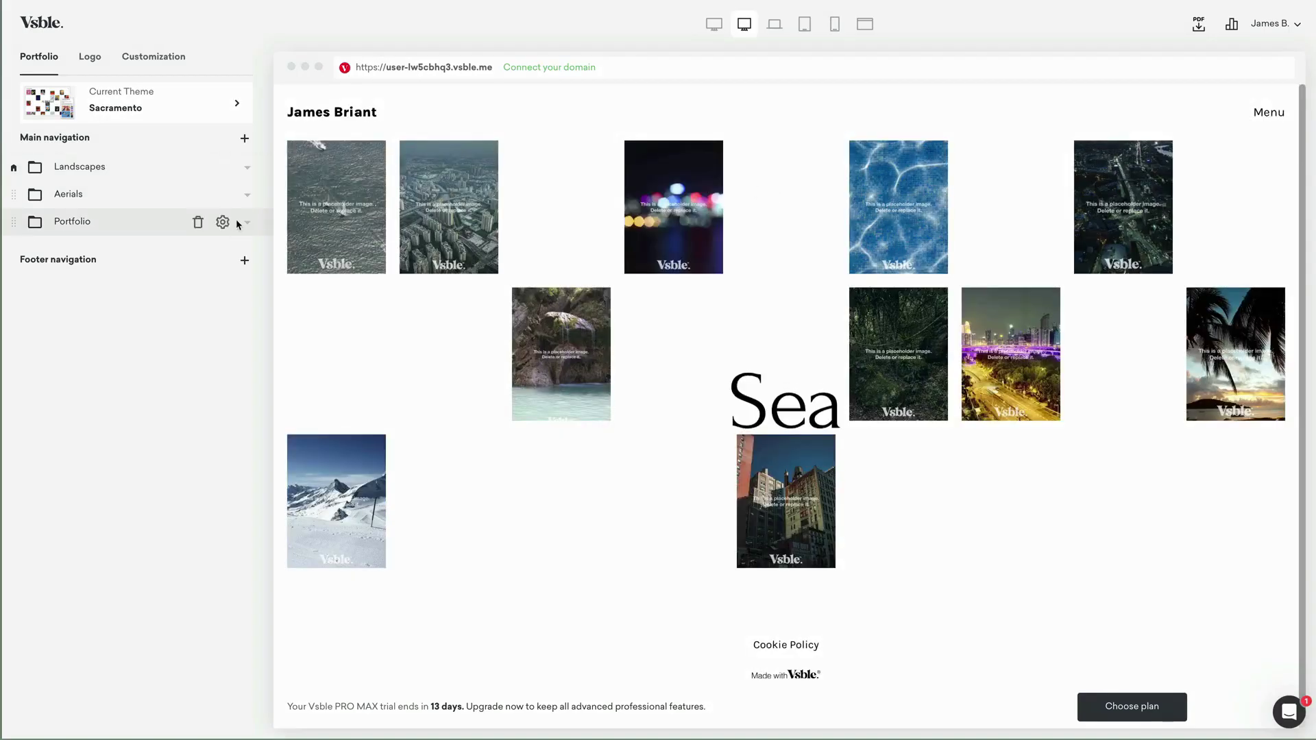
- Add a new album named 'Fashion' under Portfolio
{"action": "left_click", "coordinate": [247, 223]}
{"action": "left_click", "coordinate": [109, 250]}
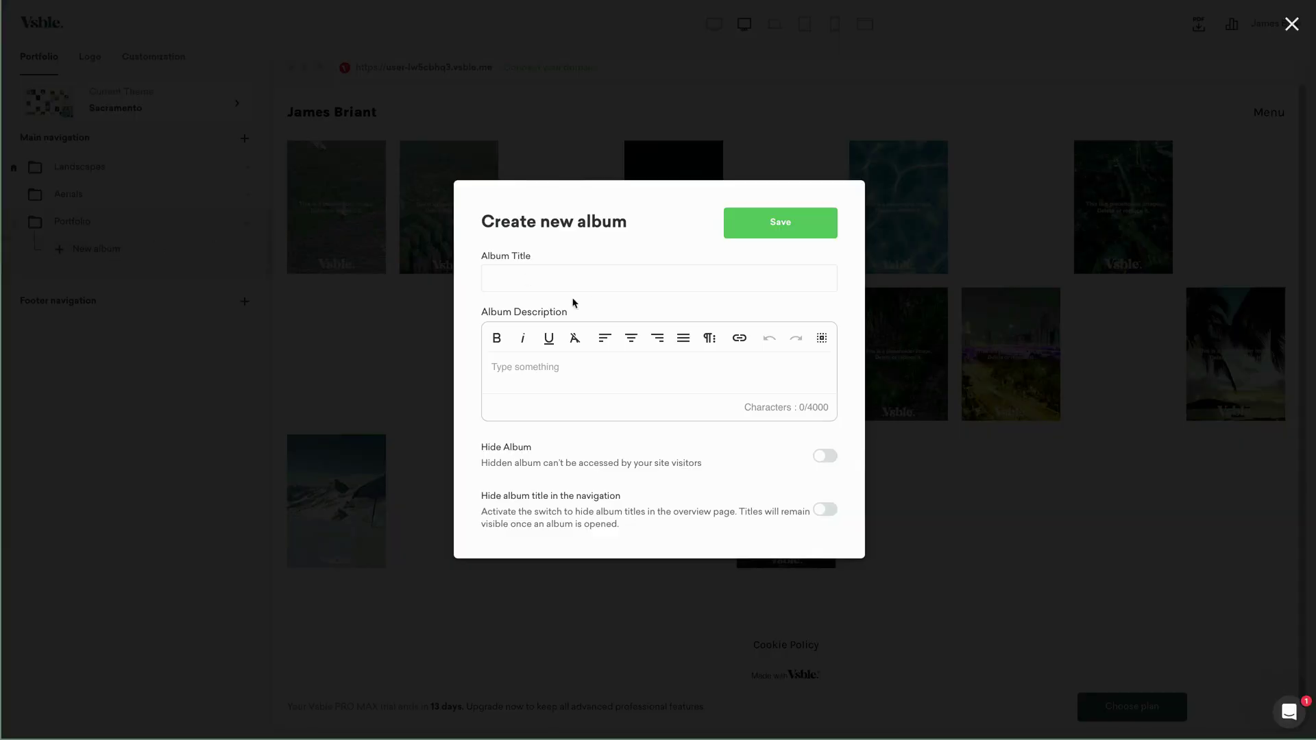
{"action": "type", "text": "Fashion"}
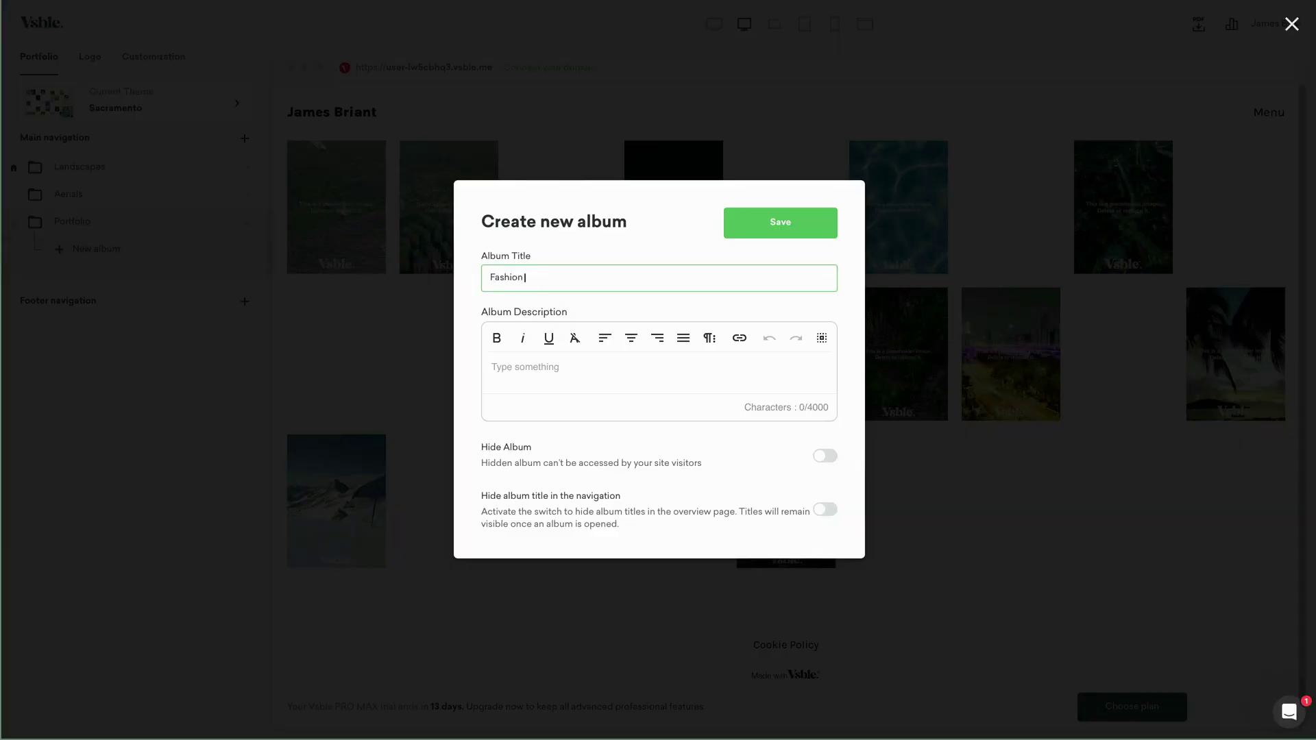
{"action": "left_click", "coordinate": [782, 222]}
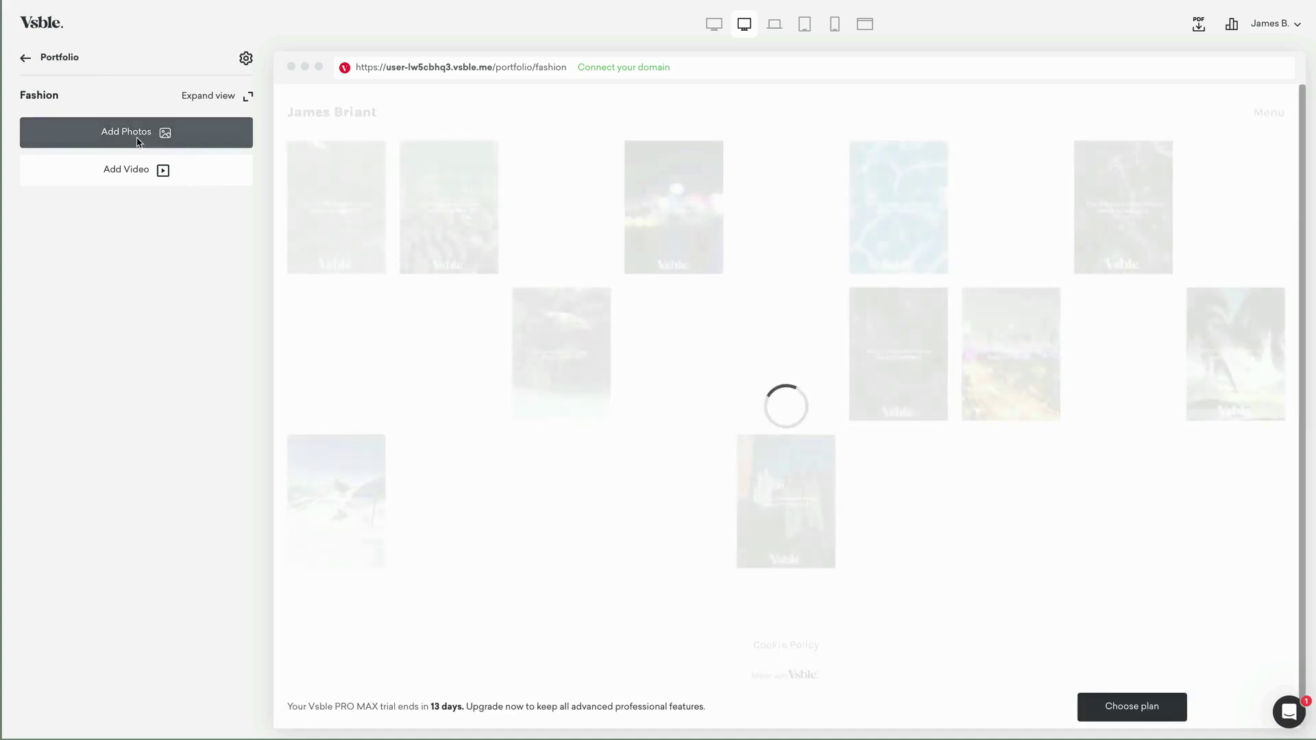
- Upload eight image files into the Fashion album
{"action": "left_click", "coordinate": [139, 141]}
{"action": "left_click_drag", "start_coordinate": [235, 134], "coordinate": [691, 360]}
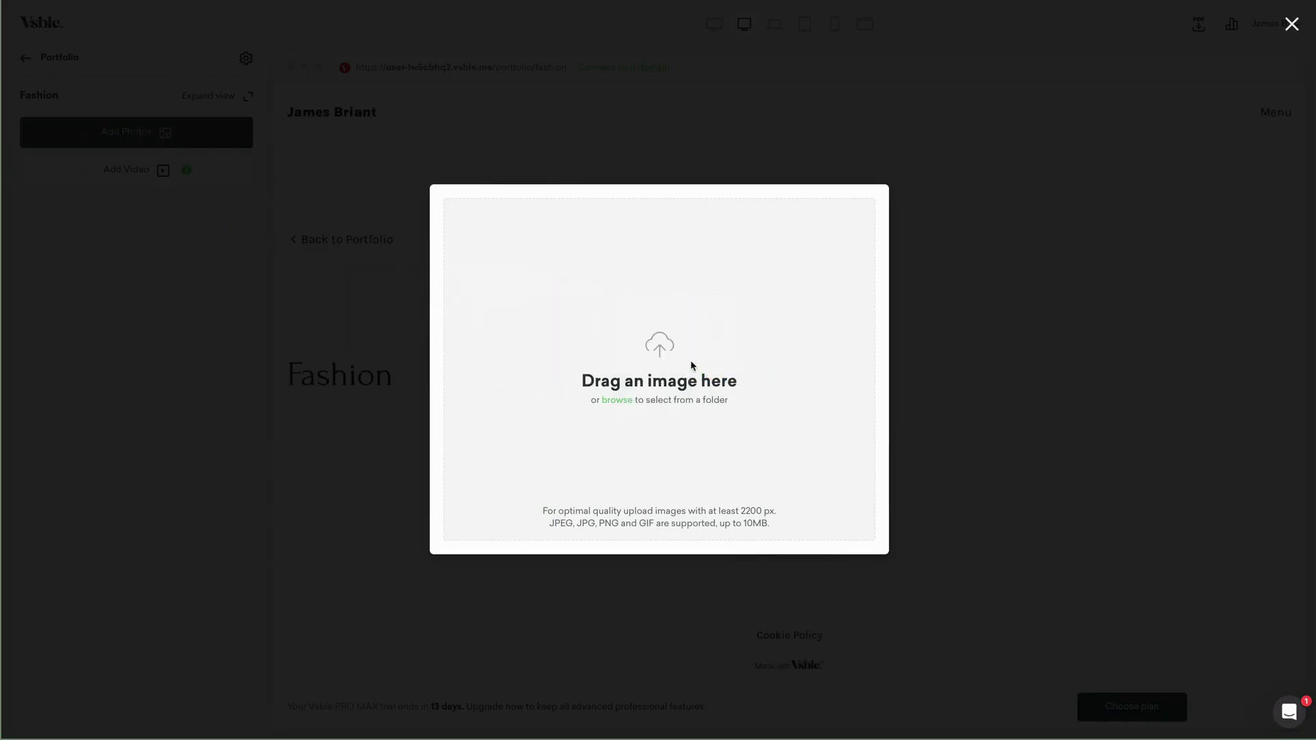
{"action": "left_click", "coordinate": [813, 215]}
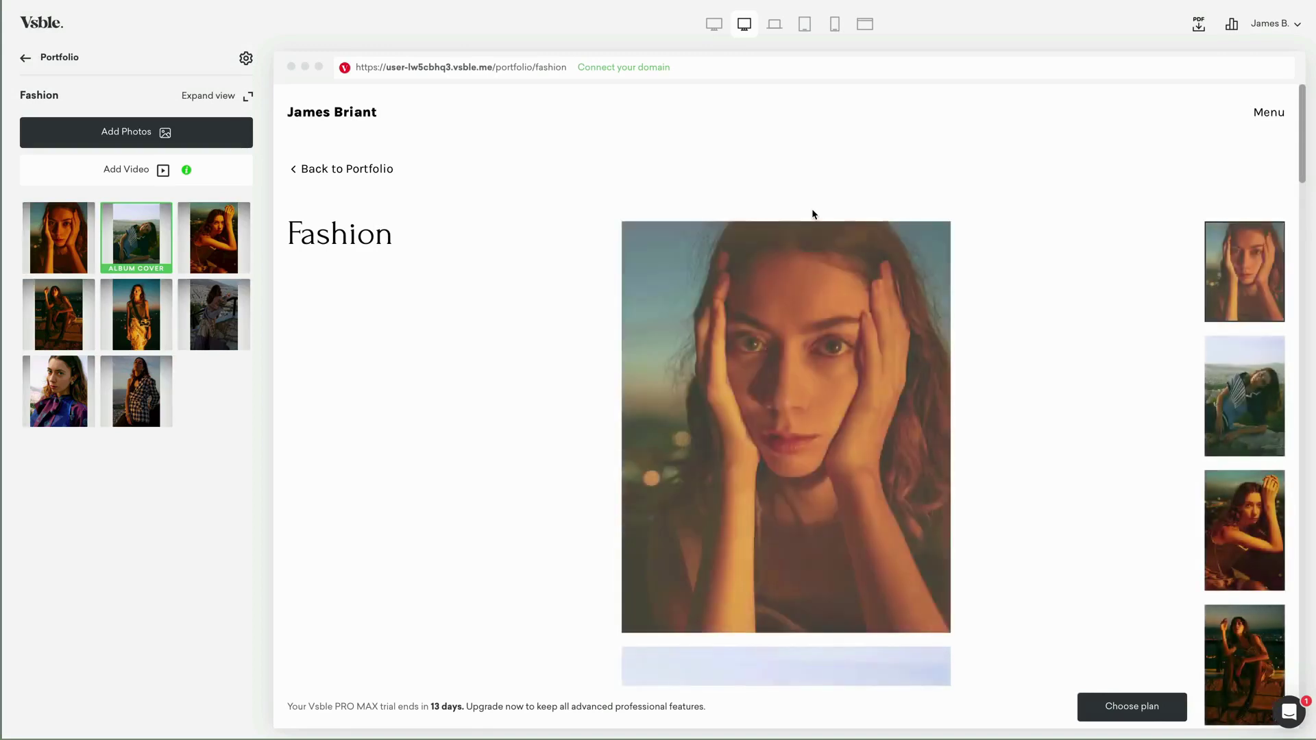
- Move the seated sunset portrait to the first slot and make it the album cover
{"action": "left_click_drag", "start_coordinate": [213, 237], "coordinate": [77, 232]}
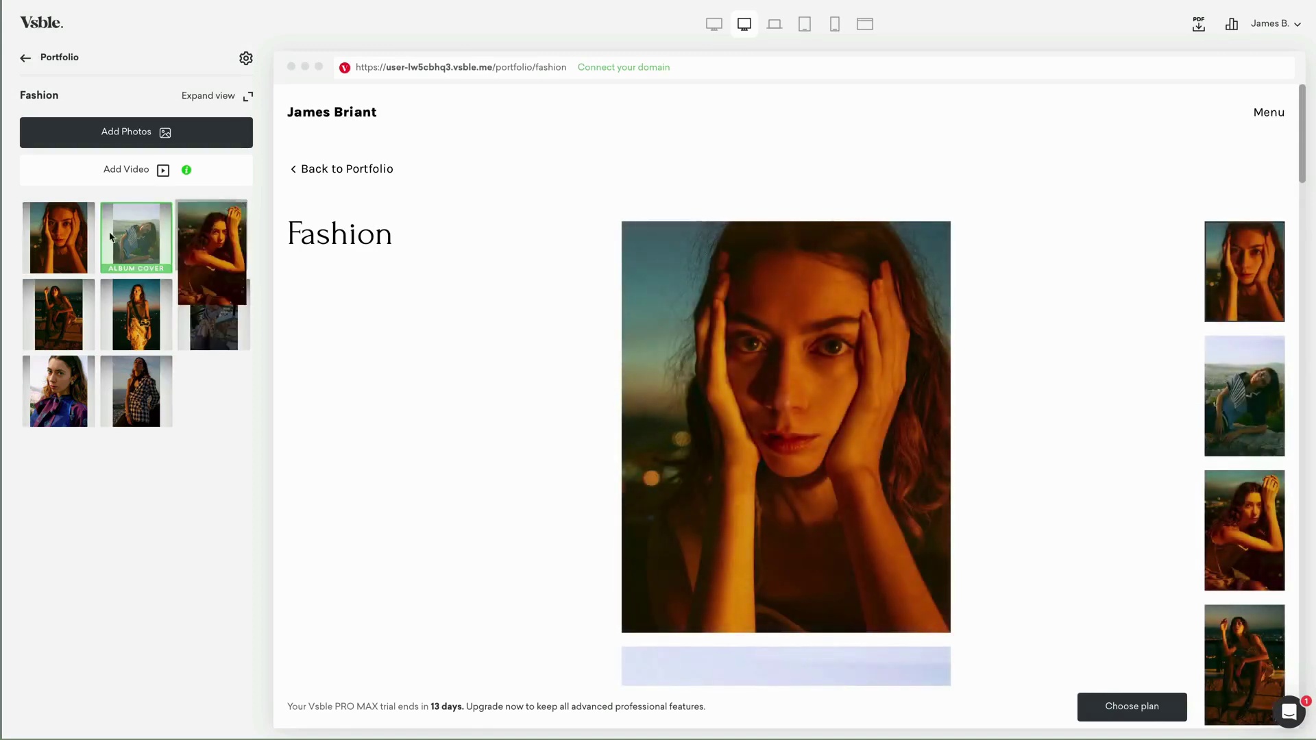
{"action": "left_click", "coordinate": [160, 216]}
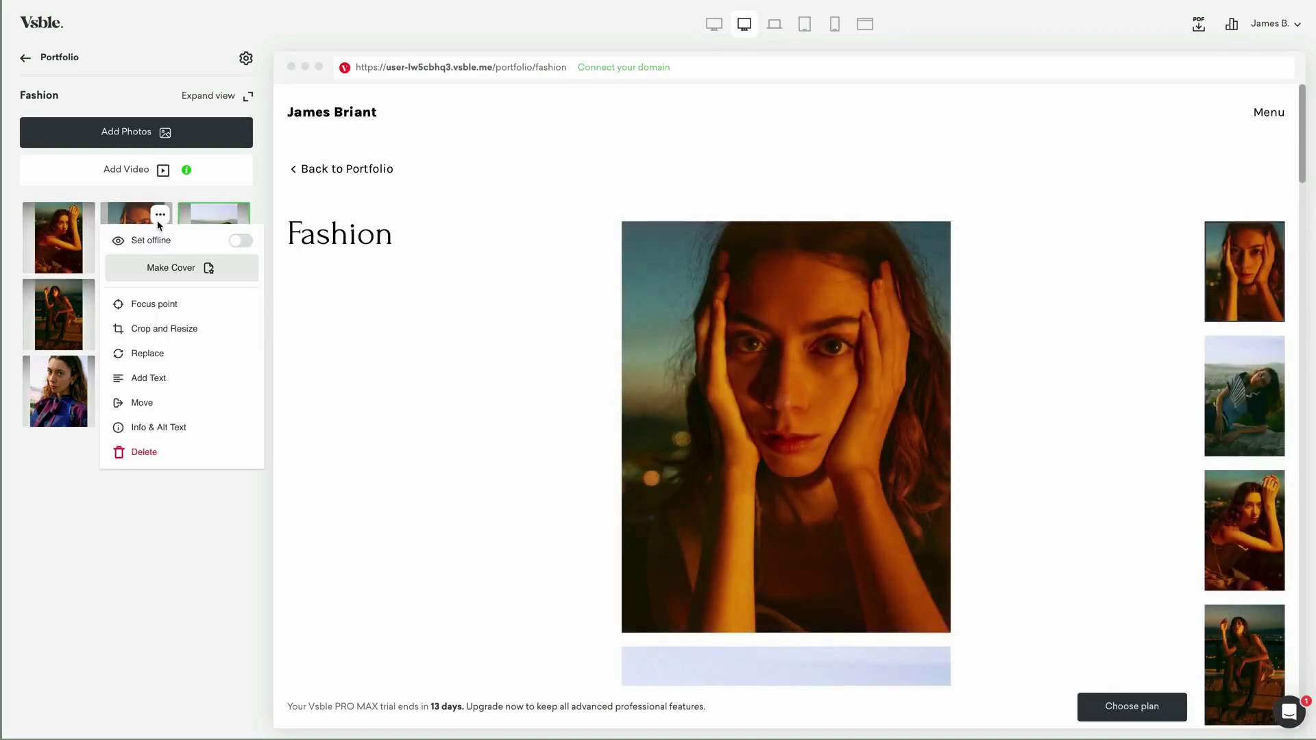
{"action": "left_click", "coordinate": [155, 268]}
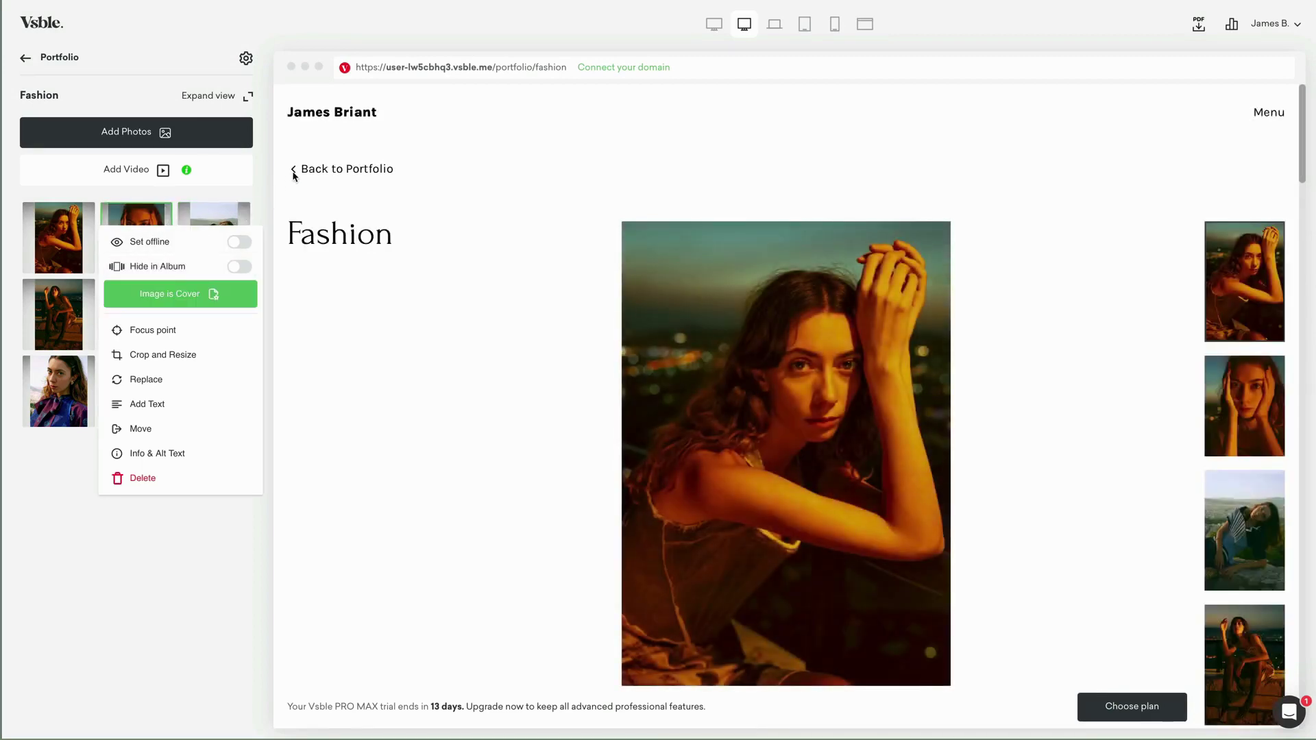
- Enable 'Set as landing page' in Portfolio's settings and save
{"action": "left_click", "coordinate": [293, 172]}
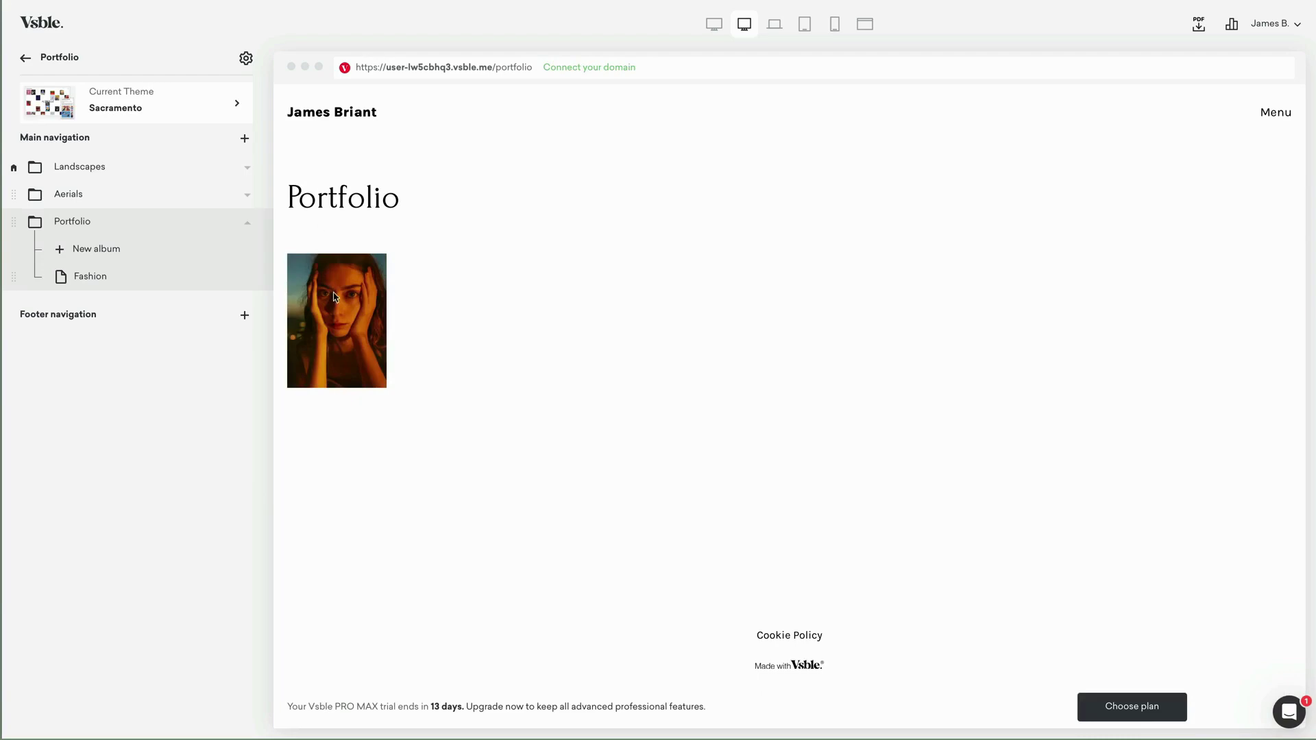
{"action": "left_click", "coordinate": [248, 224]}
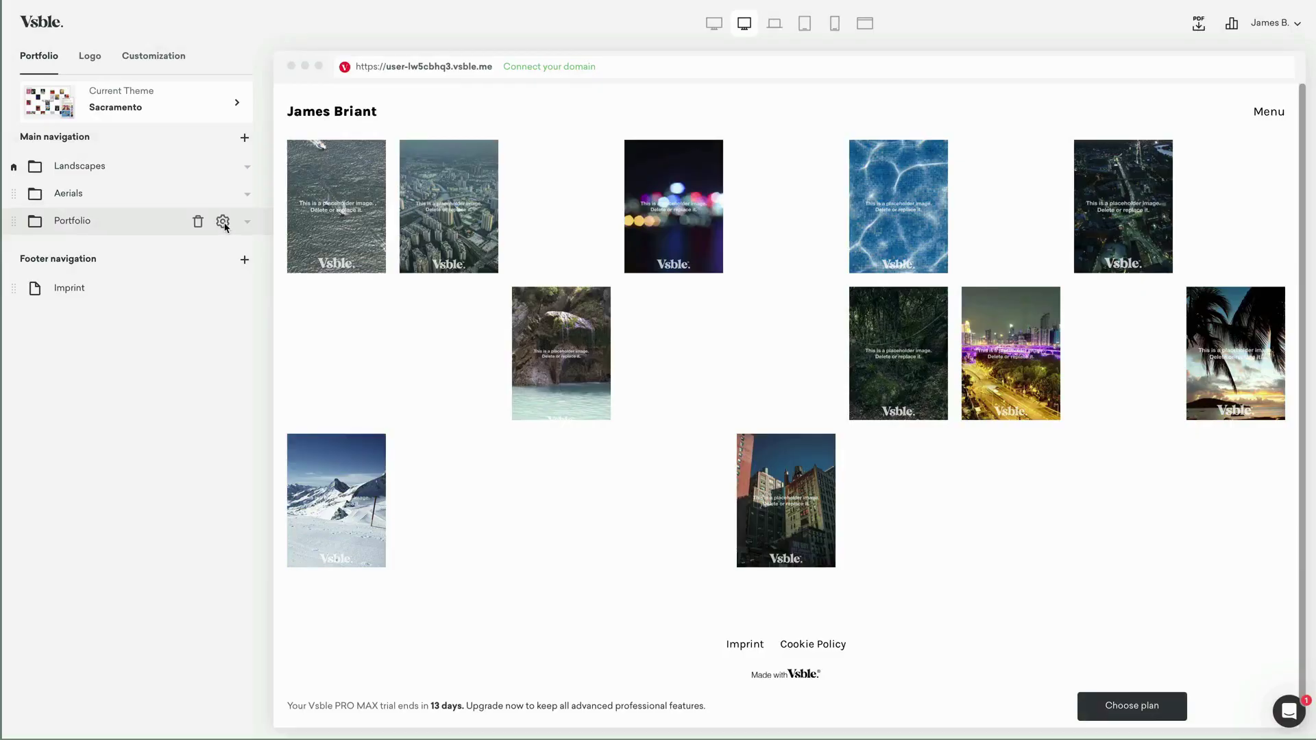
{"action": "left_click", "coordinate": [224, 222]}
{"action": "left_click", "coordinate": [818, 420]}
{"action": "left_click", "coordinate": [769, 617]}
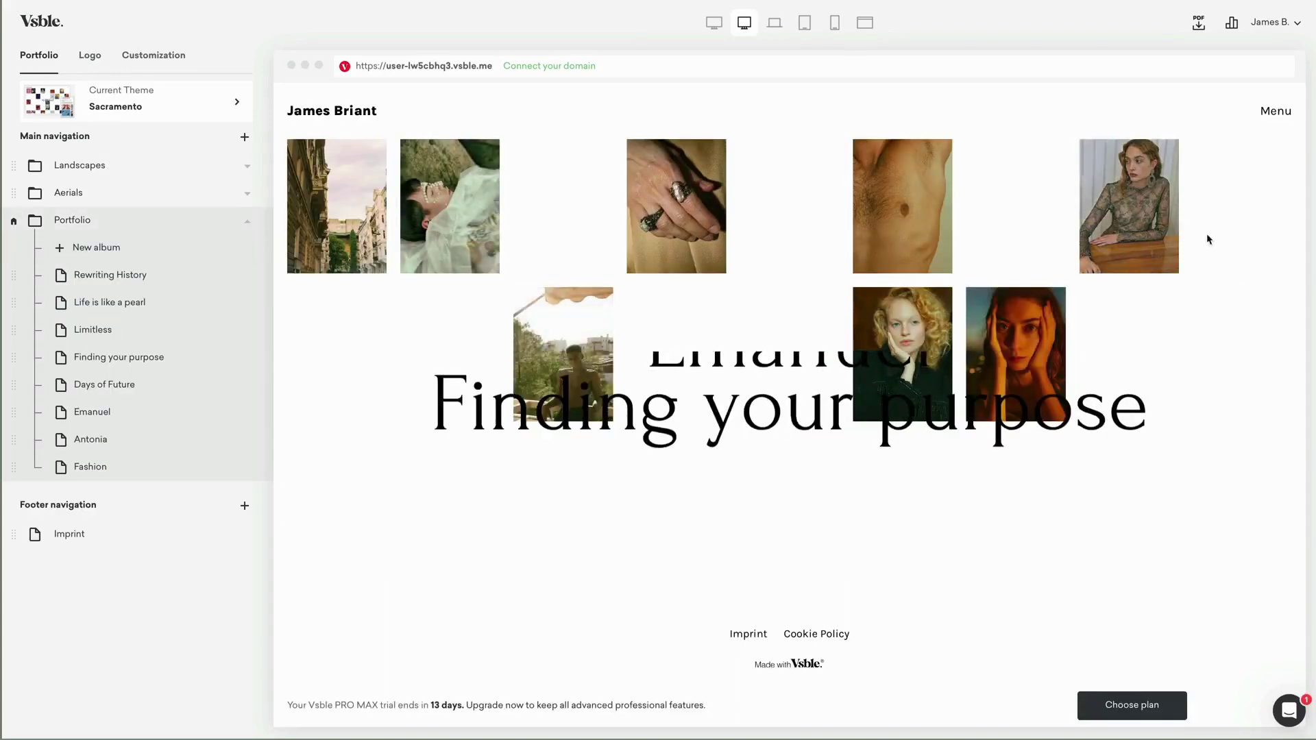
- Delete the demo Aerials page and confirm the removal
{"action": "left_click", "coordinate": [247, 222]}
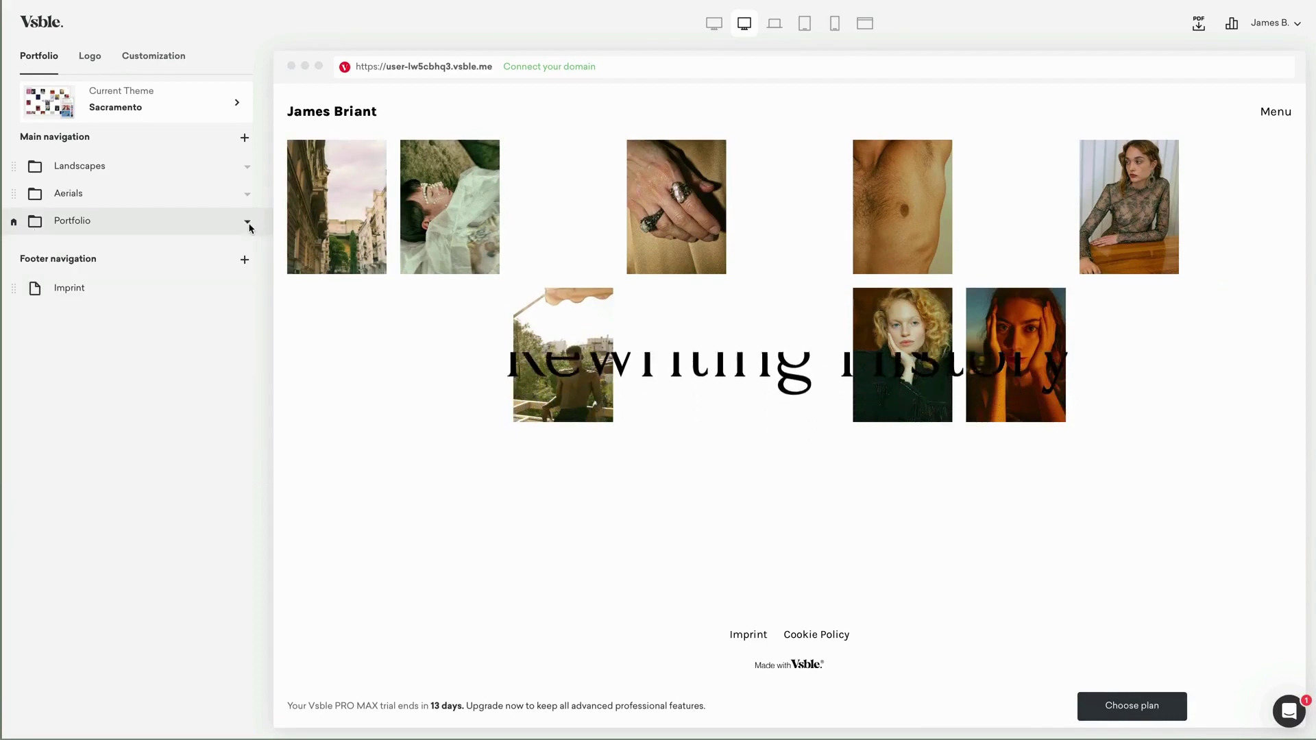
{"action": "mouse_move", "coordinate": [123, 194]}
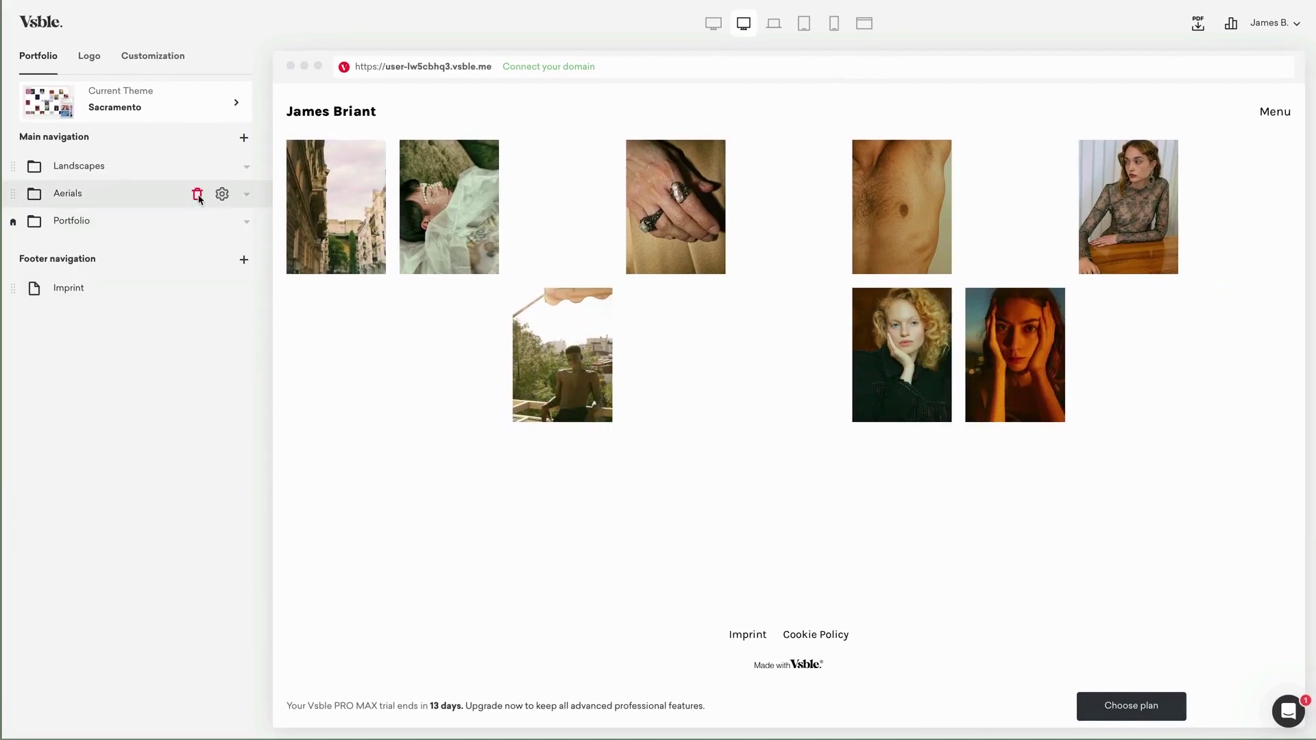
{"action": "left_click", "coordinate": [198, 196]}
{"action": "left_click", "coordinate": [735, 401]}
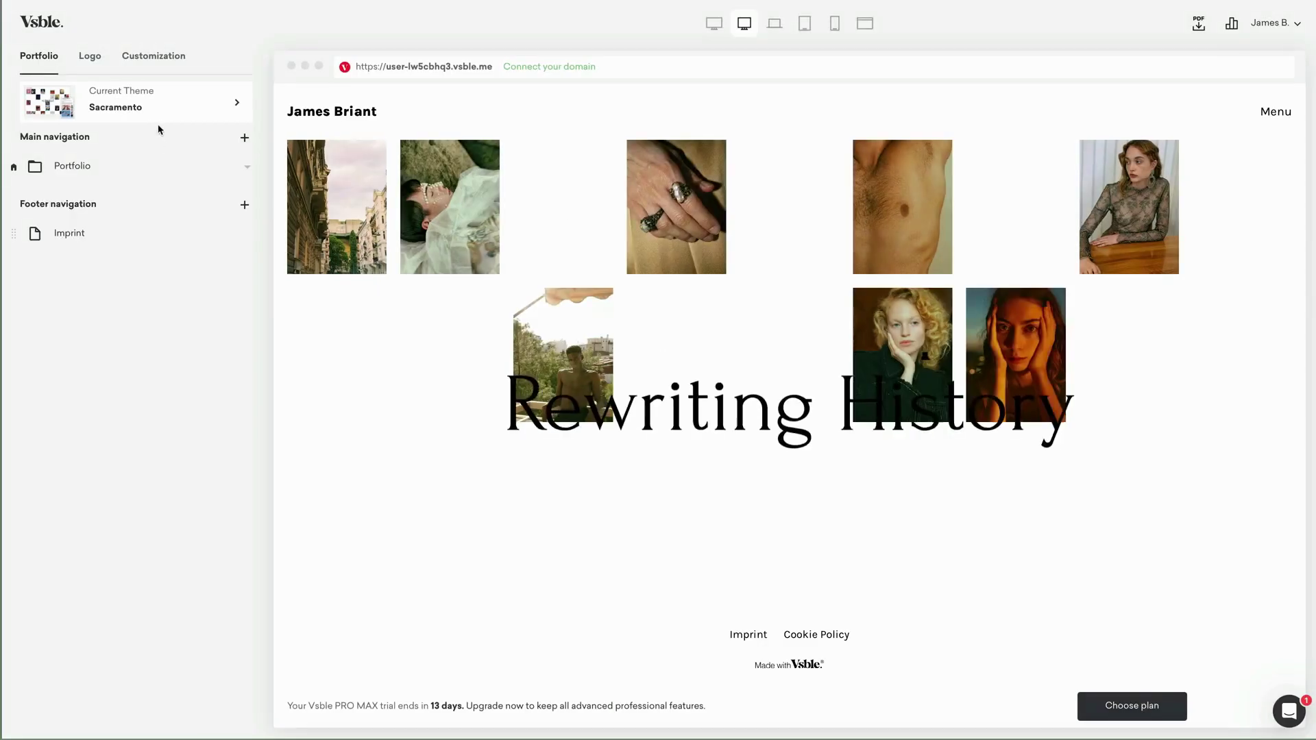
- Apply Sevilla from the template chooser, confirm the design change, and view Customization
{"action": "left_click", "coordinate": [159, 128]}
{"action": "scroll", "coordinate": [686, 527], "scroll_direction": "down", "scroll_amount": 3}
{"action": "scroll", "coordinate": [673, 495], "scroll_direction": "down", "scroll_amount": 3}
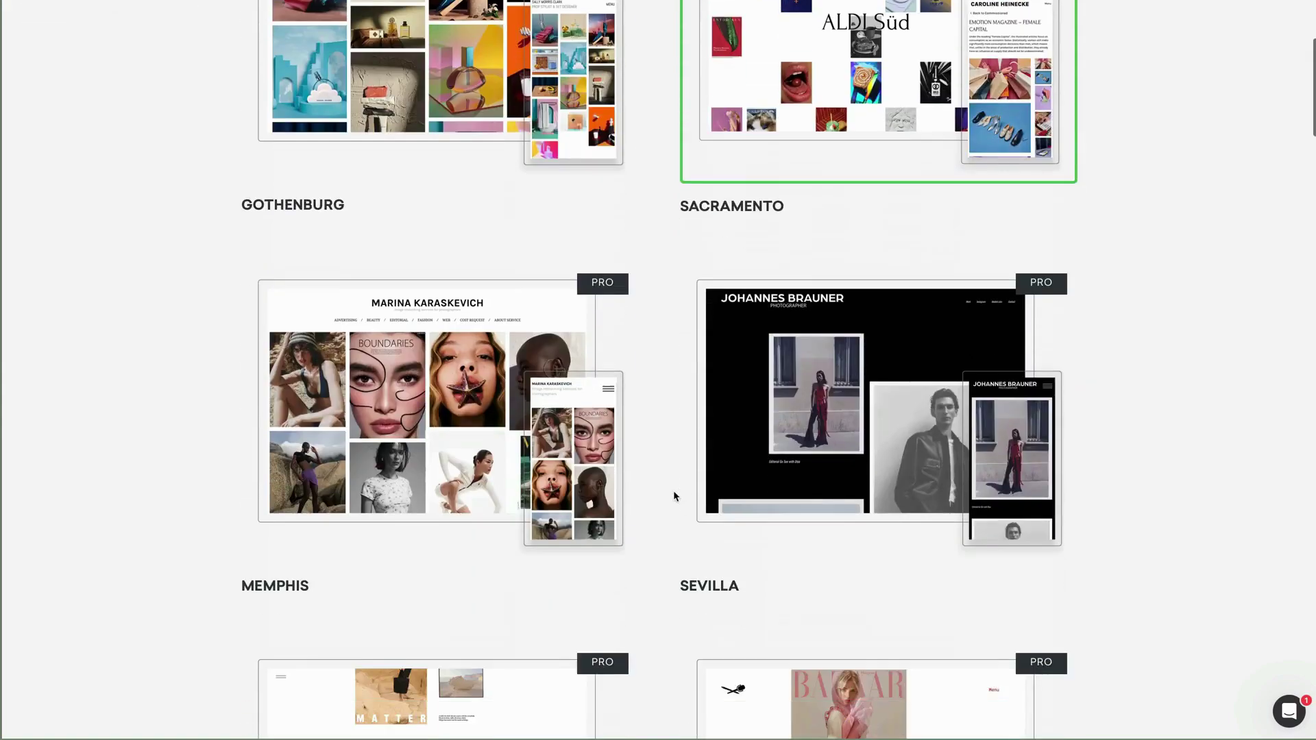
{"action": "left_click", "coordinate": [850, 399]}
{"action": "left_click", "coordinate": [663, 432]}
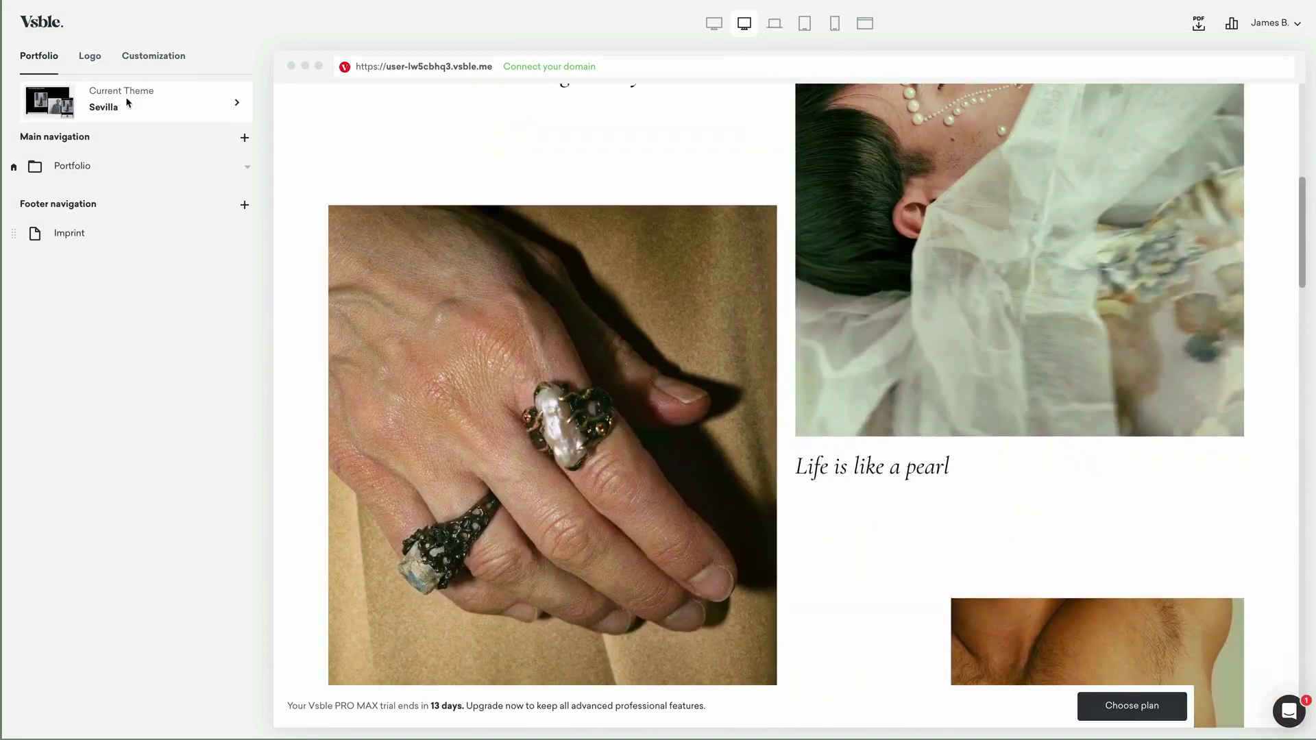
{"action": "left_click", "coordinate": [153, 57]}
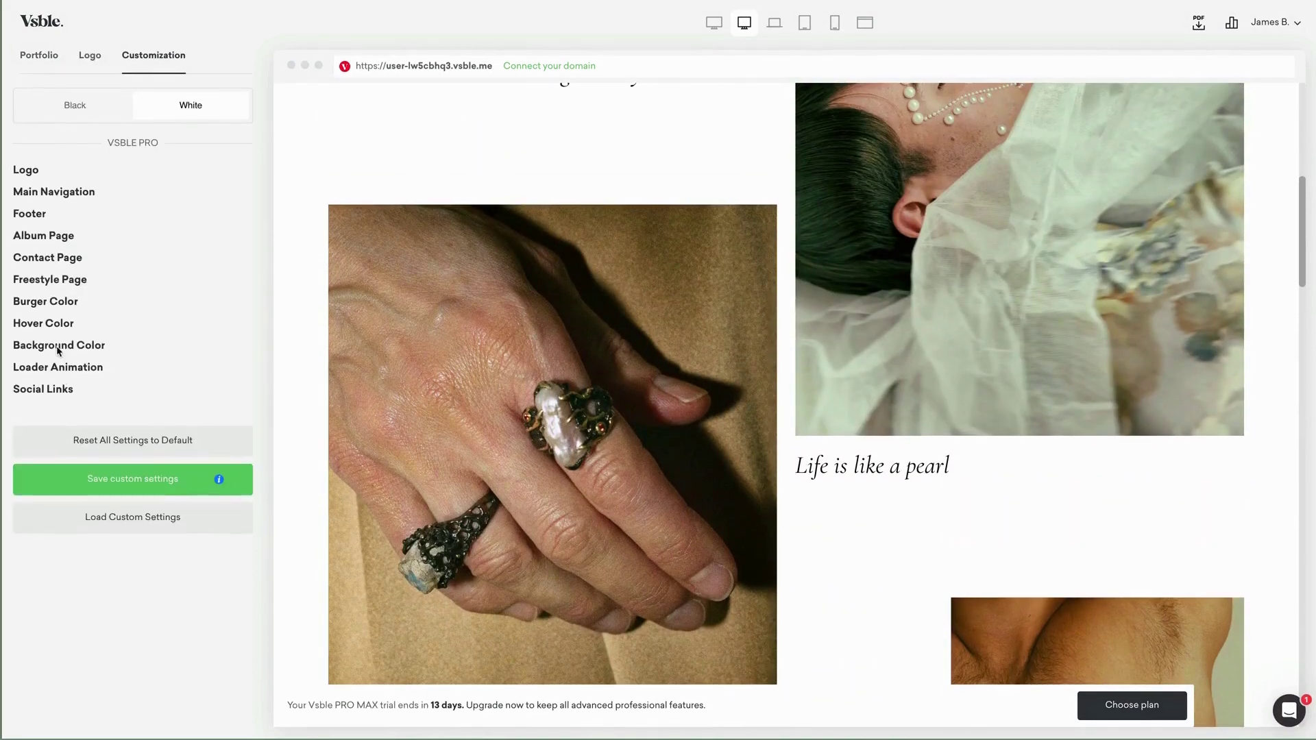
{"action": "left_click", "coordinate": [58, 348]}
{"action": "left_click", "coordinate": [75, 155]}
{"action": "mouse_move", "coordinate": [79, 208]}
{"action": "left_mouse_down"}
{"action": "mouse_move", "coordinate": [183, 193]}
{"action": "mouse_move", "coordinate": [178, 223]}
{"action": "left_mouse_up"}
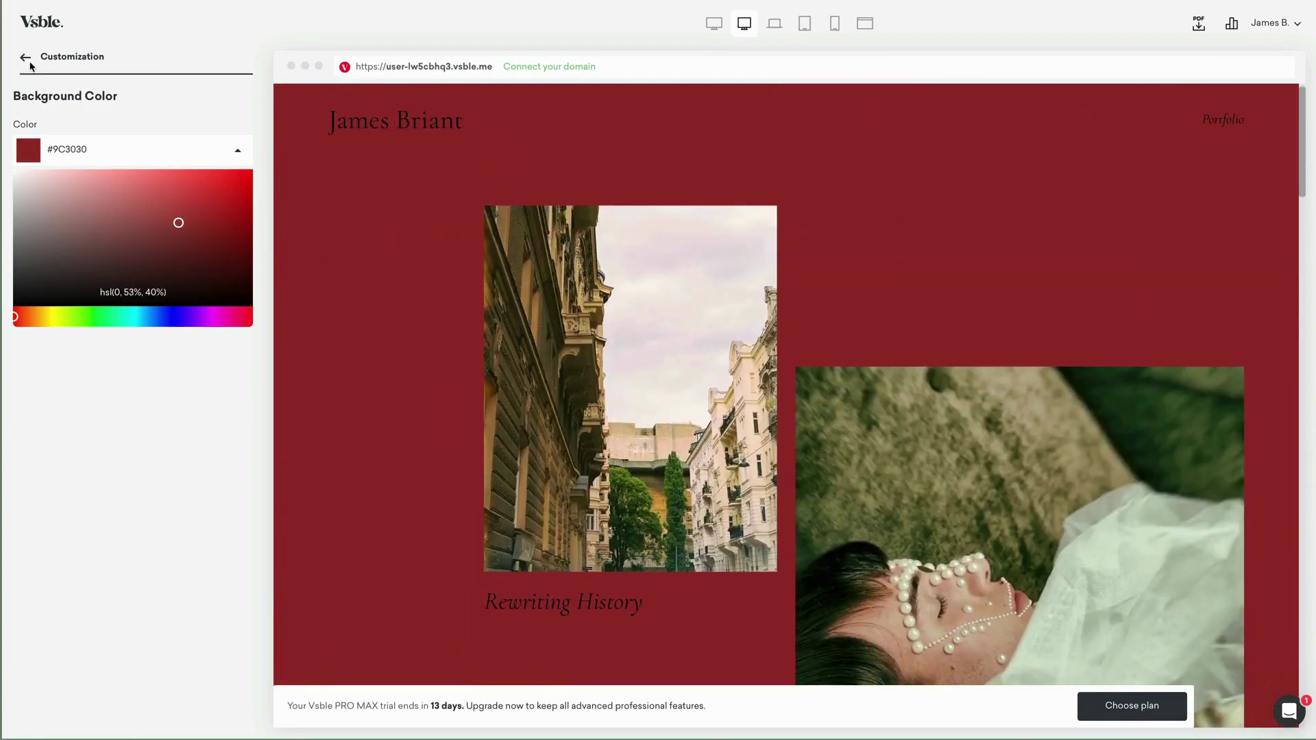
{"action": "left_click", "coordinate": [26, 62]}
{"action": "left_click", "coordinate": [706, 402]}
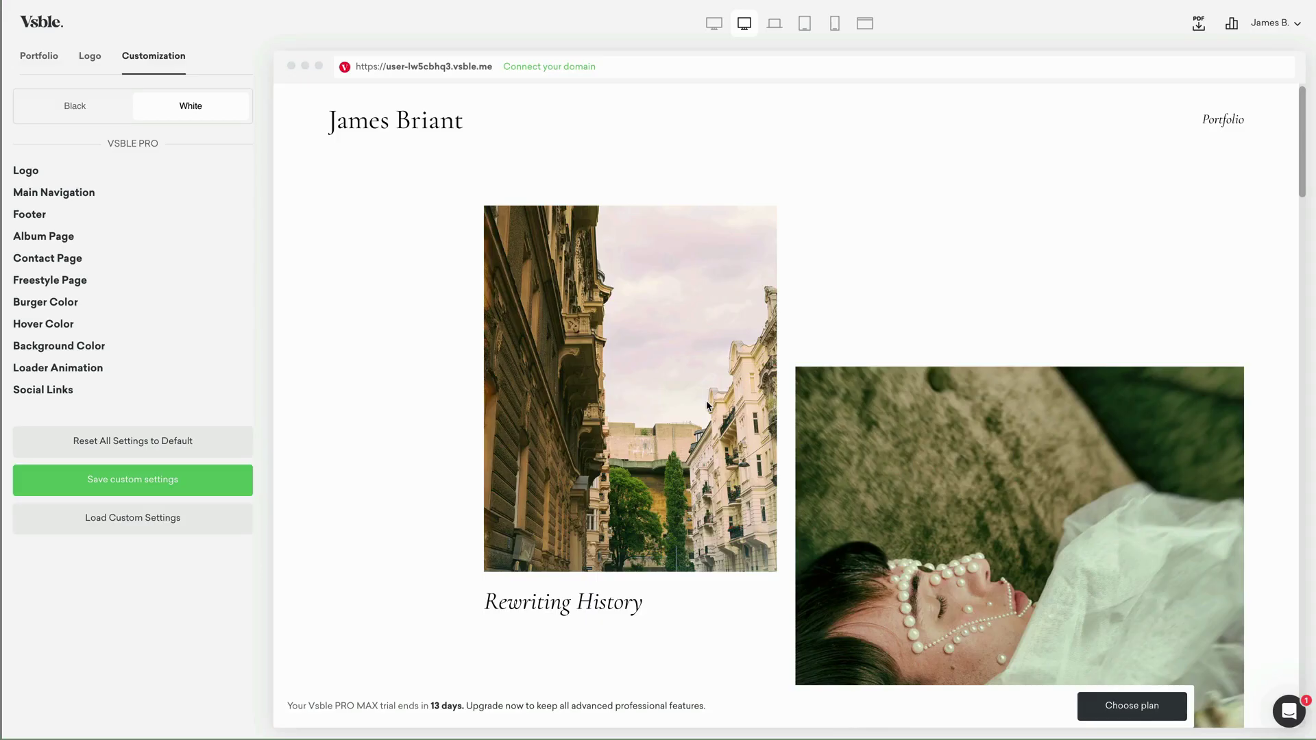
- Create a Contact Page titled 'Contact' in the main navigation
{"action": "left_click", "coordinate": [47, 60]}
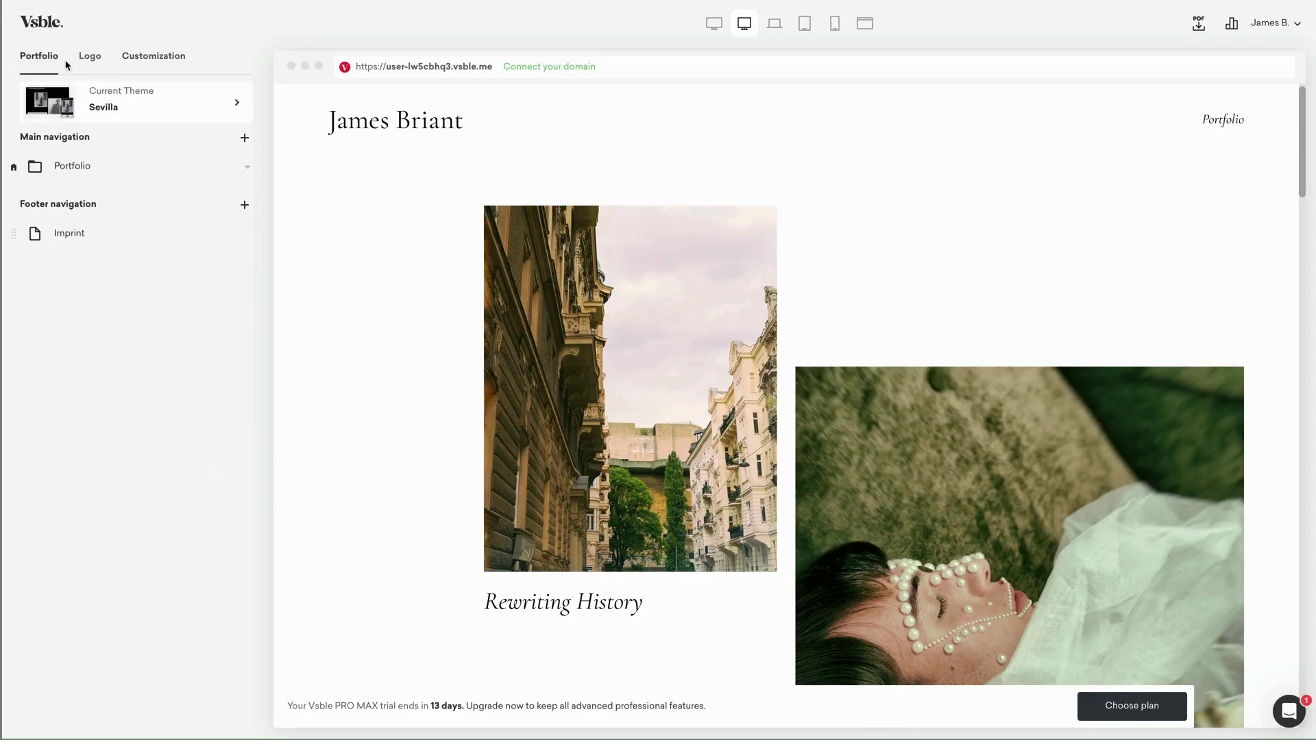
{"action": "scroll", "coordinate": [624, 264], "scroll_direction": "down", "scroll_amount": 5}
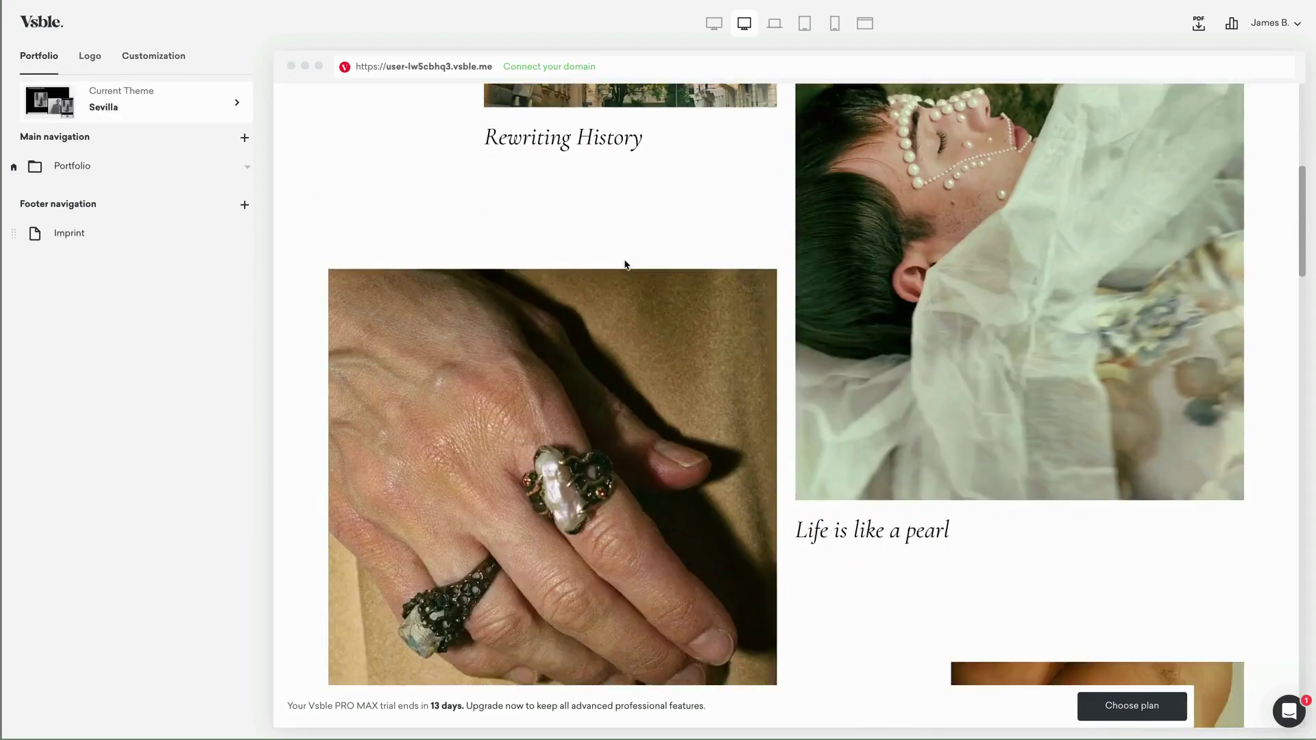
{"action": "scroll", "coordinate": [624, 264], "scroll_direction": "down", "scroll_amount": 5}
{"action": "scroll", "coordinate": [625, 264], "scroll_direction": "down", "scroll_amount": 4}
{"action": "scroll", "coordinate": [624, 265], "scroll_direction": "down", "scroll_amount": 3}
{"action": "scroll", "coordinate": [624, 264], "scroll_direction": "down", "scroll_amount": 3}
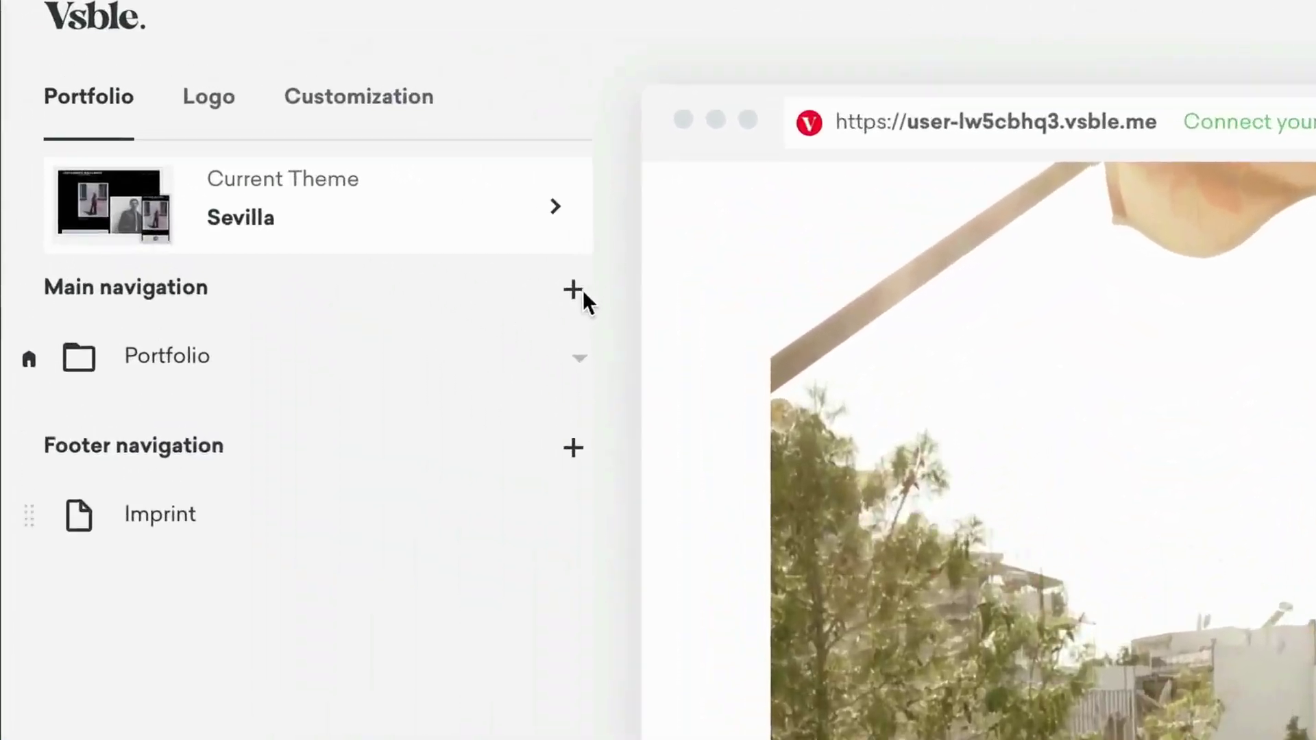
{"action": "left_click", "coordinate": [573, 290]}
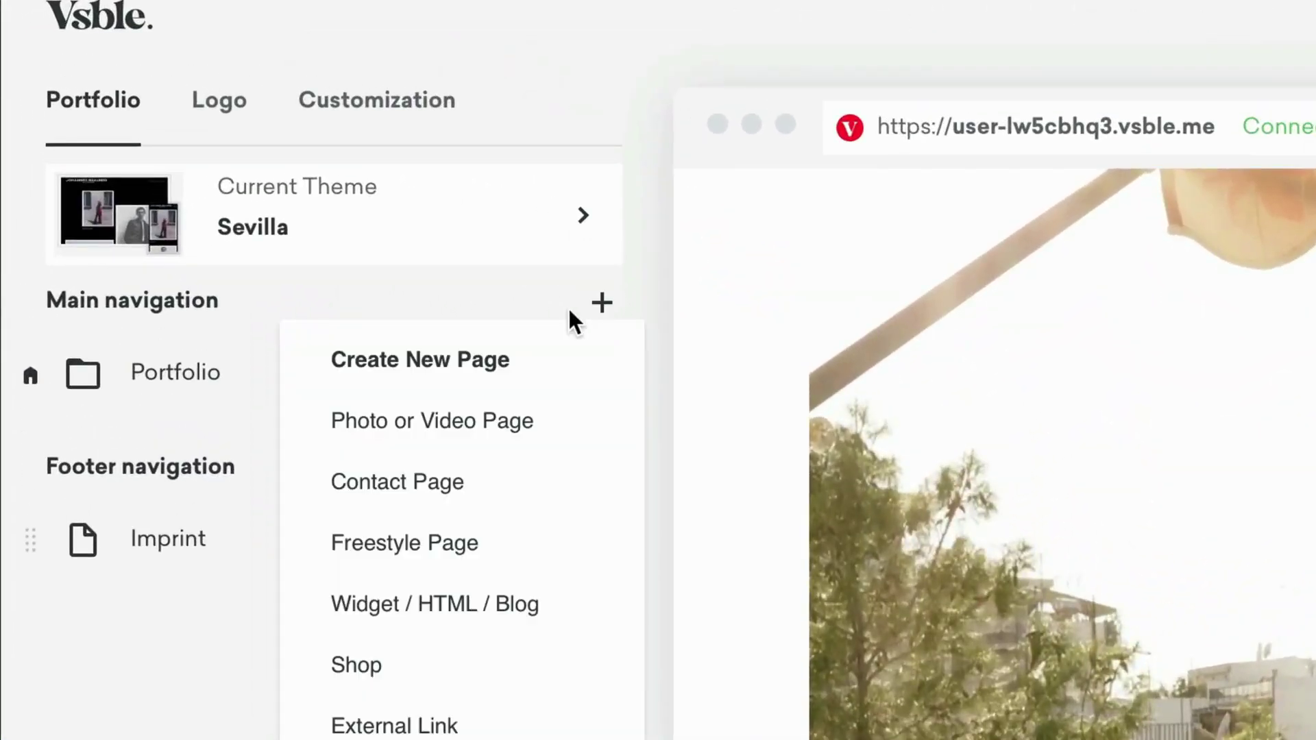
{"action": "left_click", "coordinate": [458, 482]}
{"action": "type", "text": "Contact"}
{"action": "key", "text": "Return"}
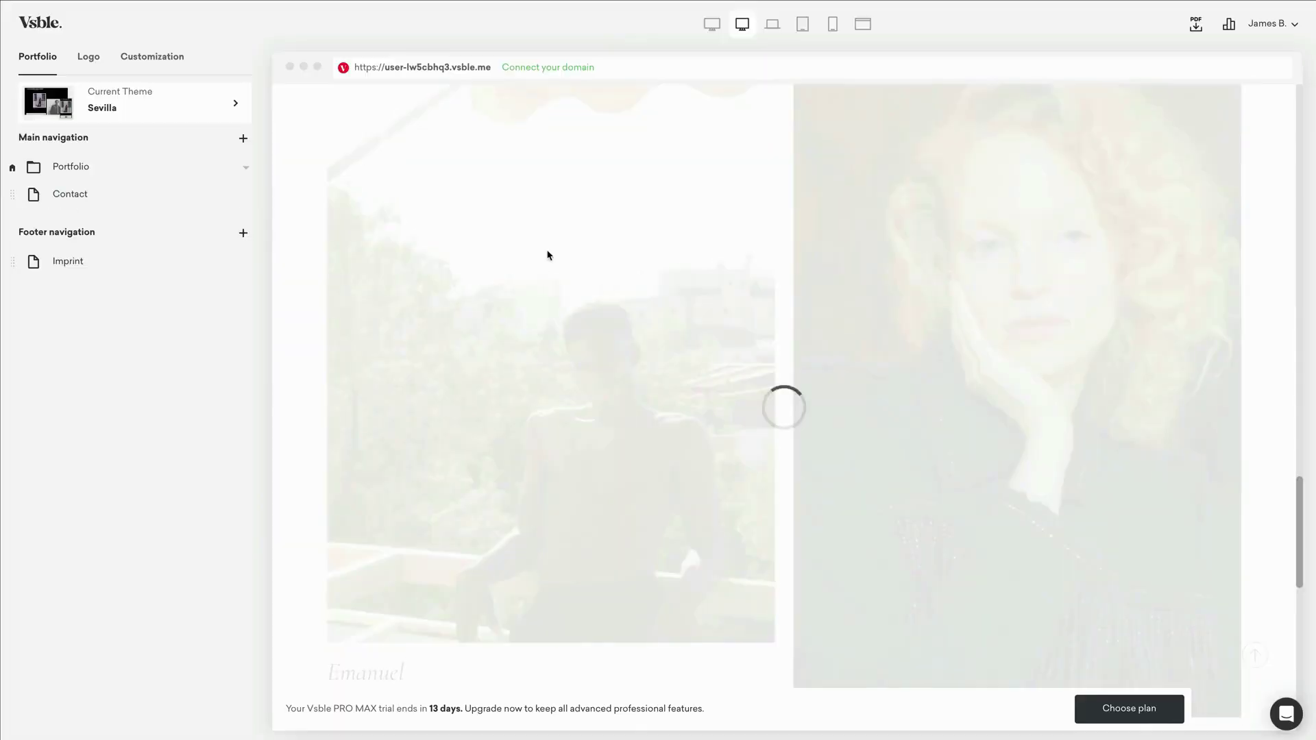